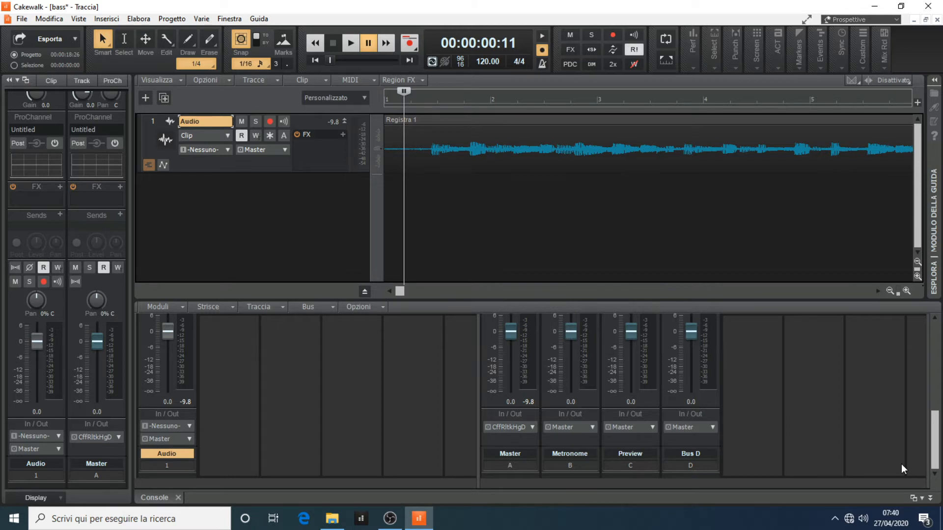
{"action": "left_click", "coordinate": [22, 19]}
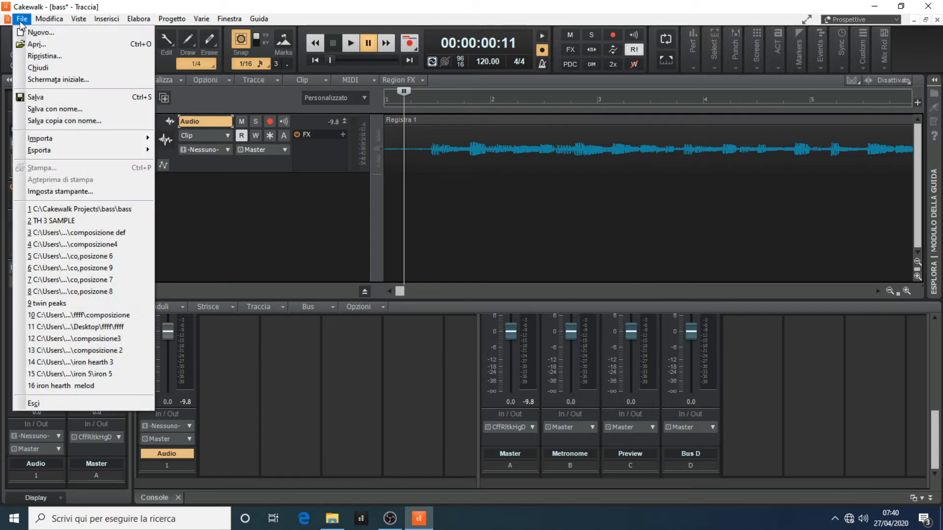
{"action": "left_click", "coordinate": [304, 212]}
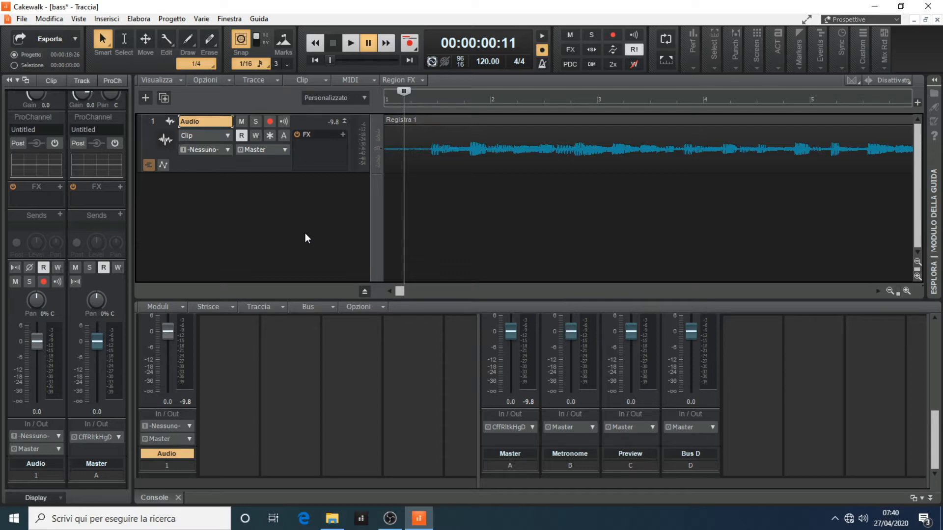
{"action": "right_click", "coordinate": [220, 414]}
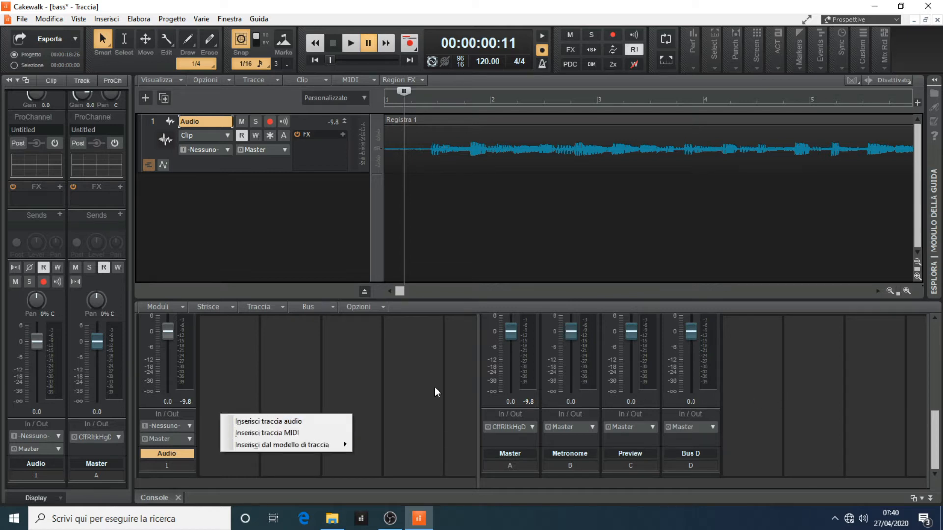
{"action": "left_click", "coordinate": [752, 364]}
{"action": "left_click", "coordinate": [312, 237]}
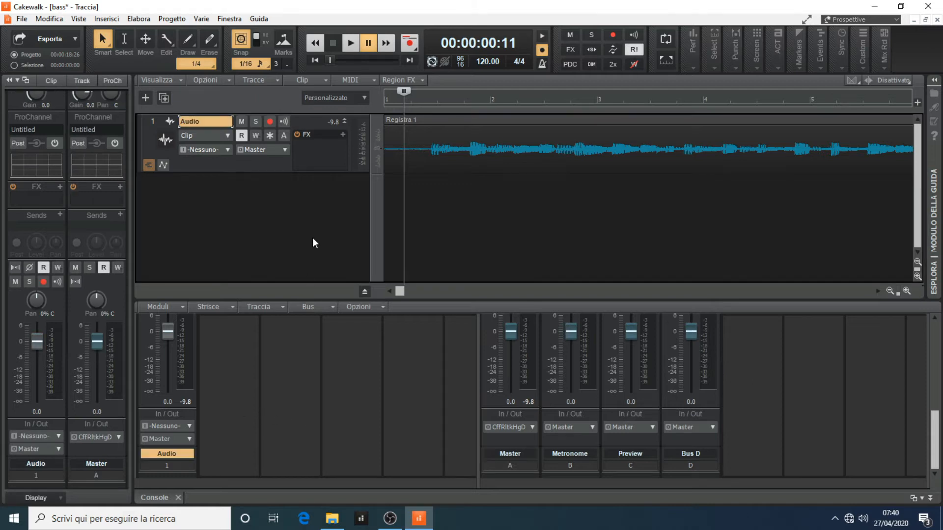
- Insert a new audio track below the existing Audio track
{"action": "right_click", "coordinate": [236, 188]}
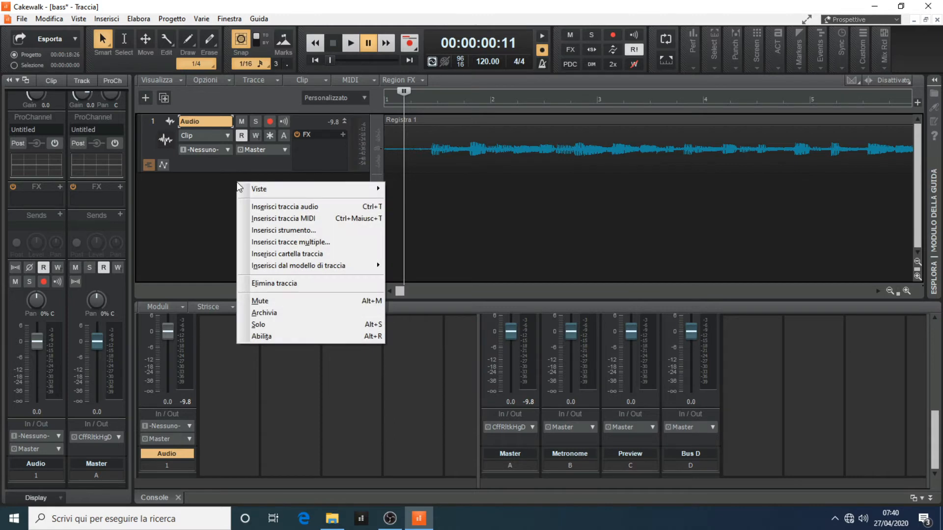
{"action": "left_click", "coordinate": [258, 209]}
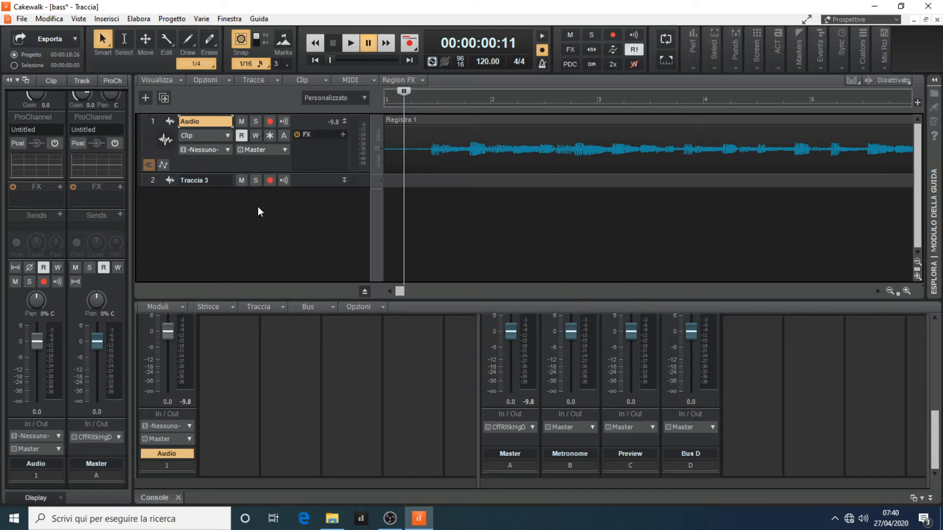
- Review the audio preferences for devices, driver settings, and playback and recording, and leave them without applying changes
{"action": "left_click", "coordinate": [39, 20]}
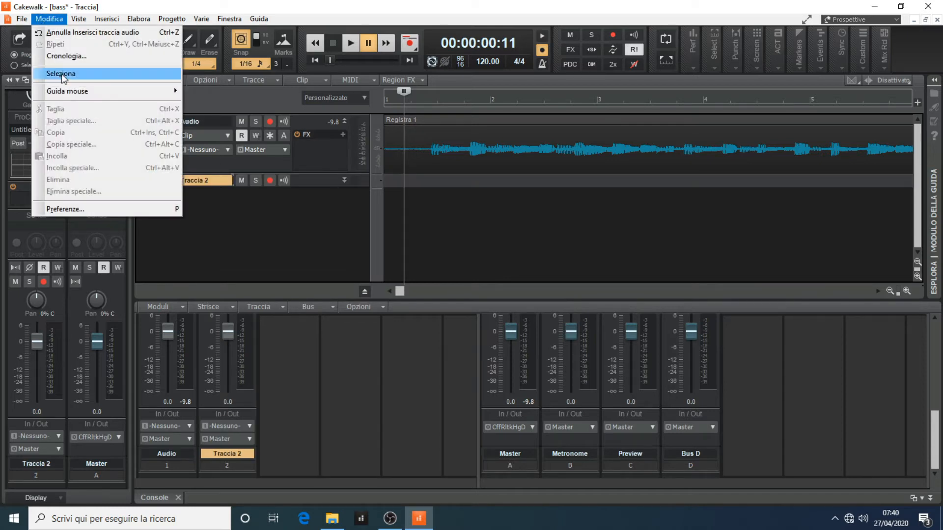
{"action": "left_click", "coordinate": [85, 208]}
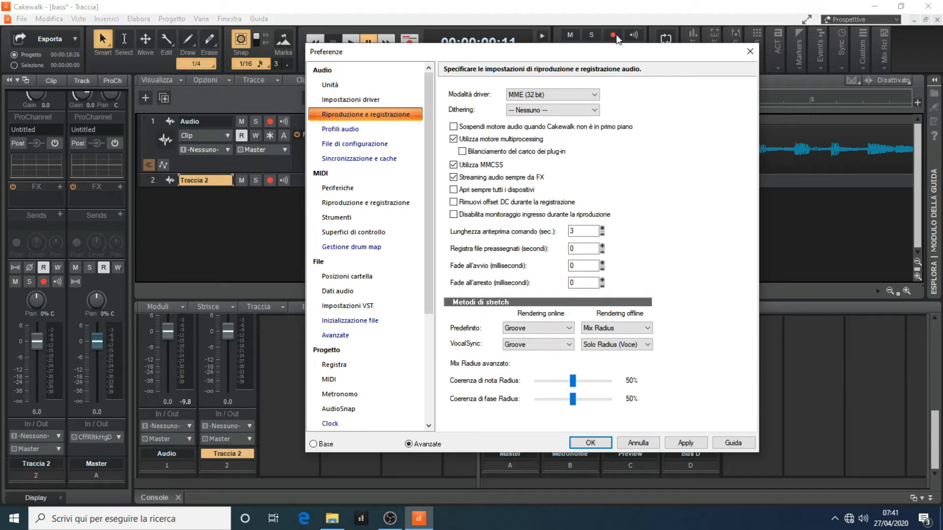
{"action": "left_click", "coordinate": [323, 87]}
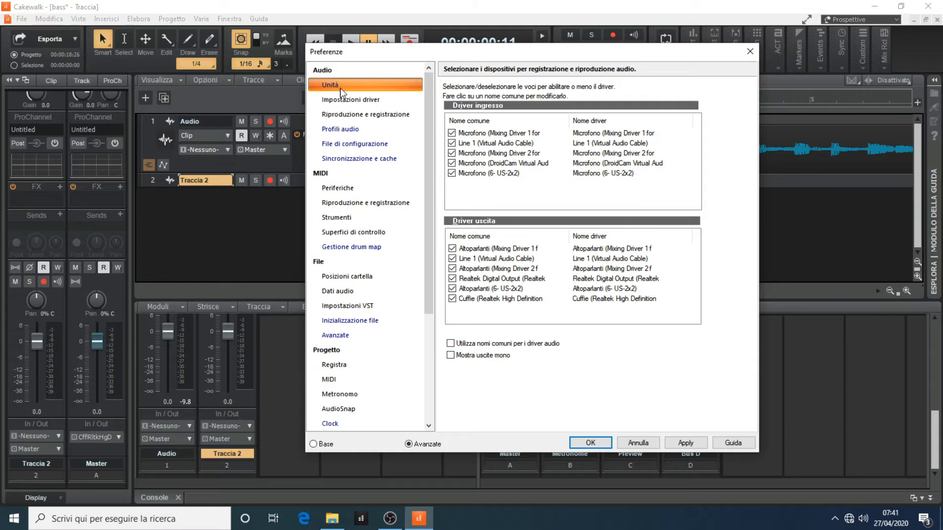
{"action": "left_click", "coordinate": [354, 101]}
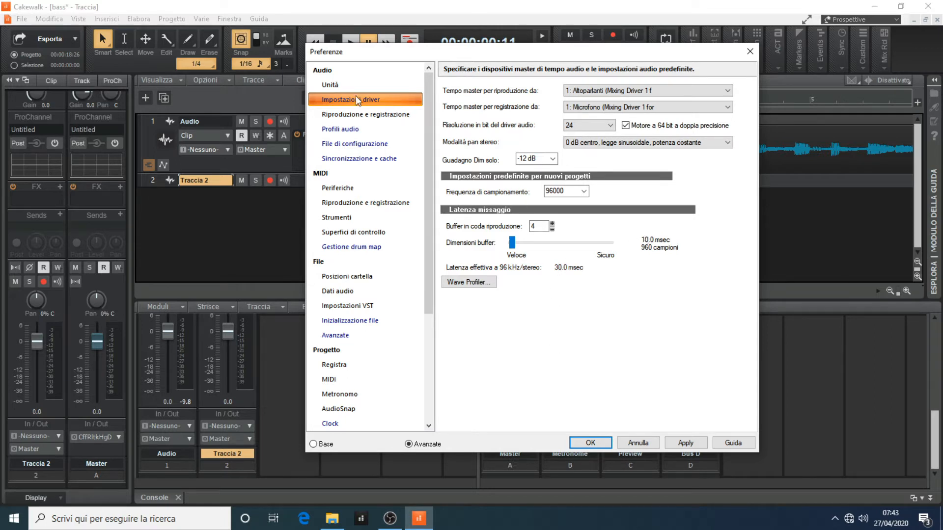
{"action": "left_click", "coordinate": [340, 129]}
{"action": "left_click", "coordinate": [353, 114]}
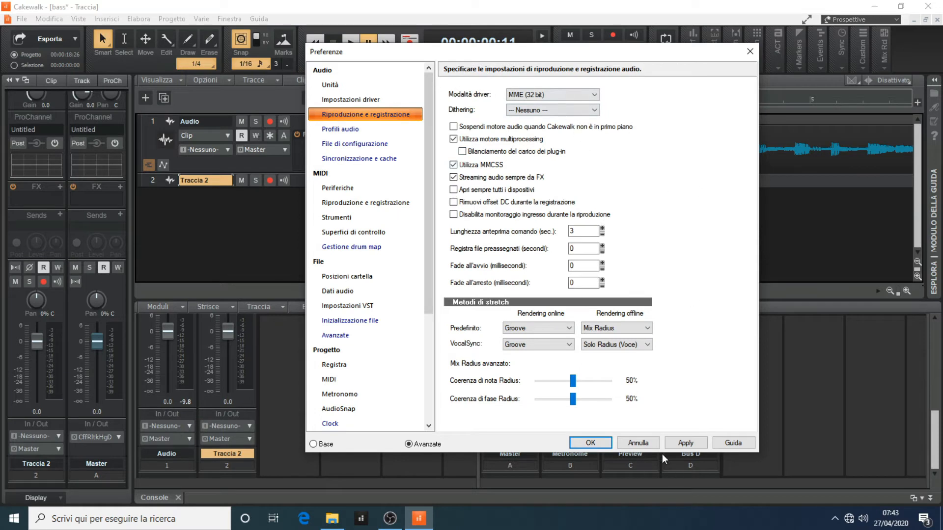
{"action": "left_click", "coordinate": [622, 442]}
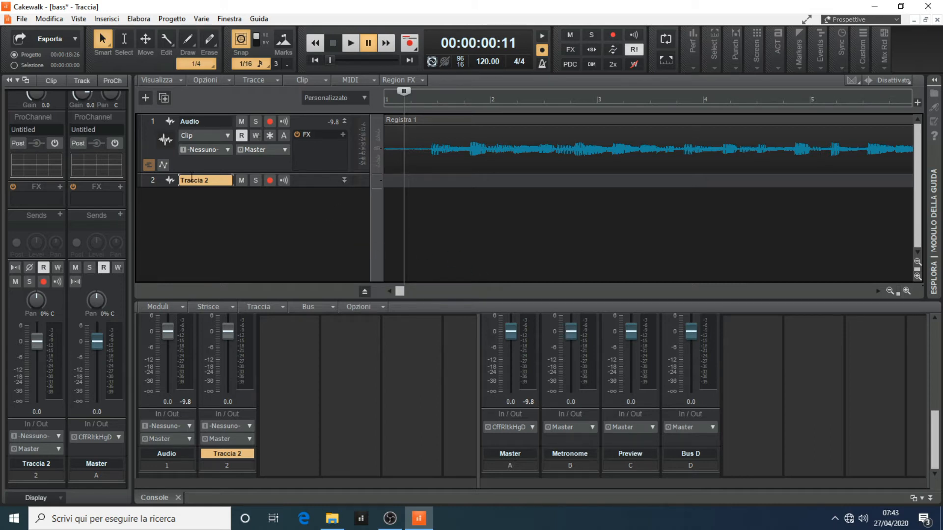
- Expand Traccia 2 and examine the MME devices offered as its input
{"action": "left_click", "coordinate": [345, 180]}
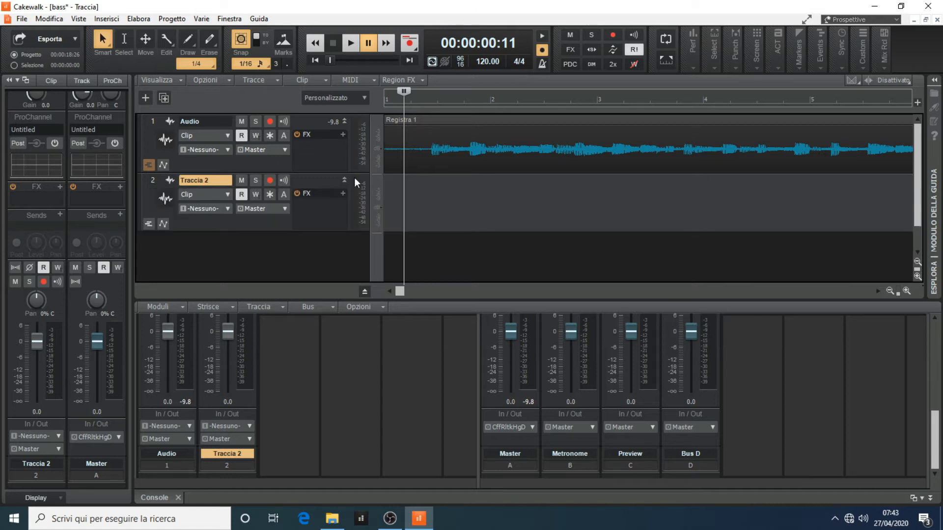
{"action": "left_click", "coordinate": [217, 208]}
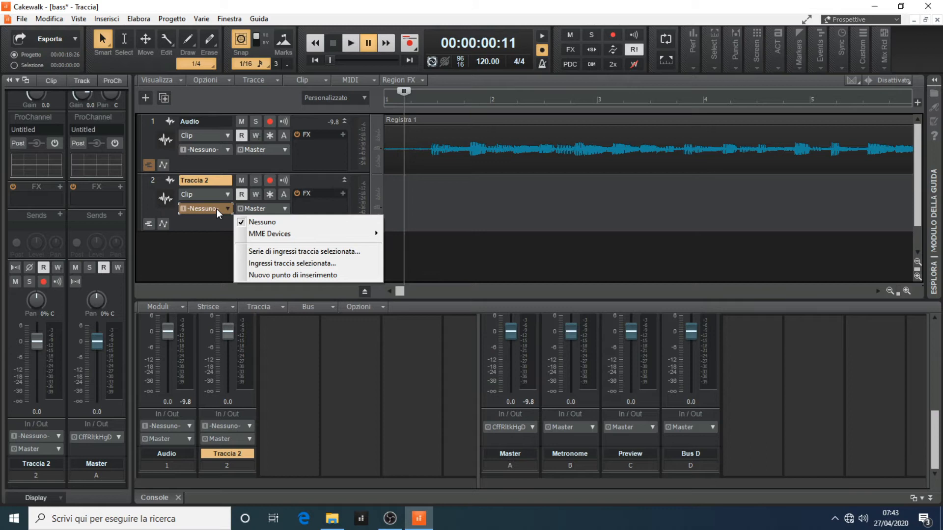
{"action": "left_click", "coordinate": [206, 228]}
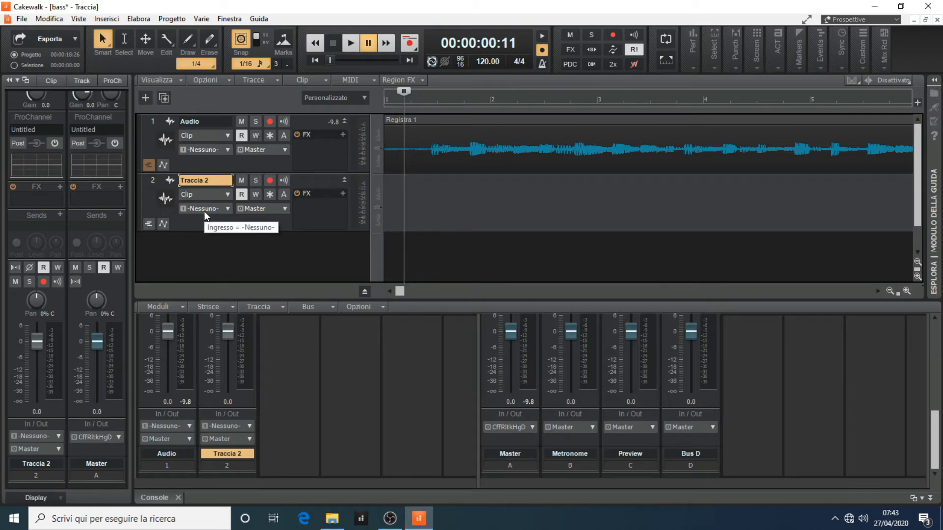
{"action": "left_click", "coordinate": [205, 210]}
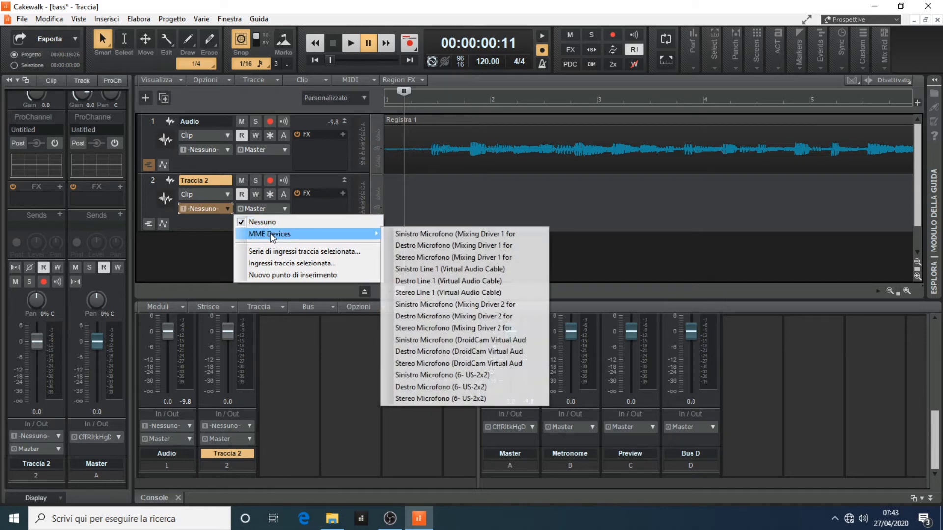
{"action": "mouse_move", "coordinate": [306, 234]}
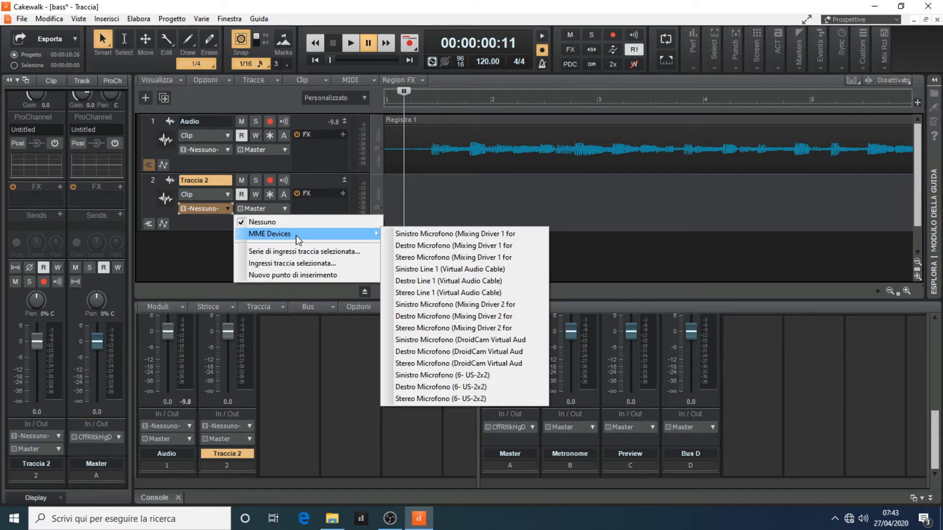
{"action": "left_click", "coordinate": [213, 258]}
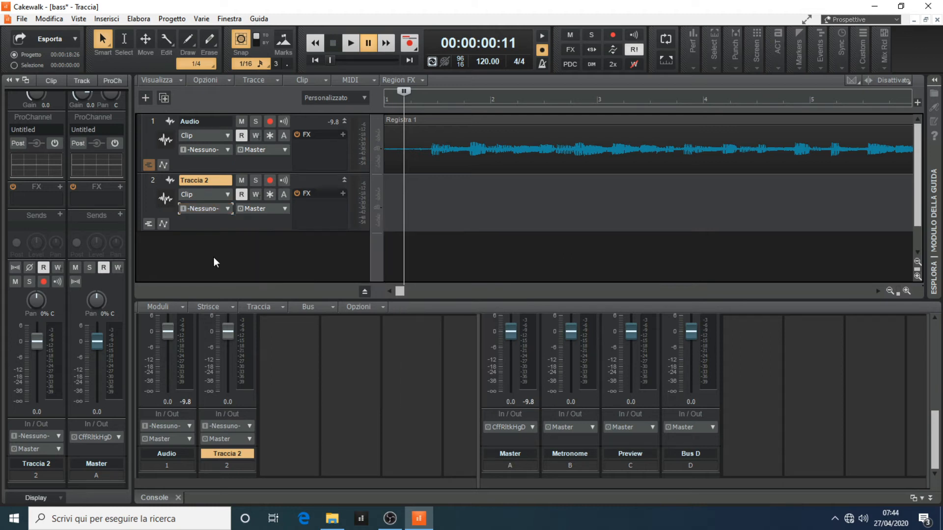
- Arm Traccia 2 for recording and switch its input monitoring on and back off
{"action": "left_click", "coordinate": [270, 180]}
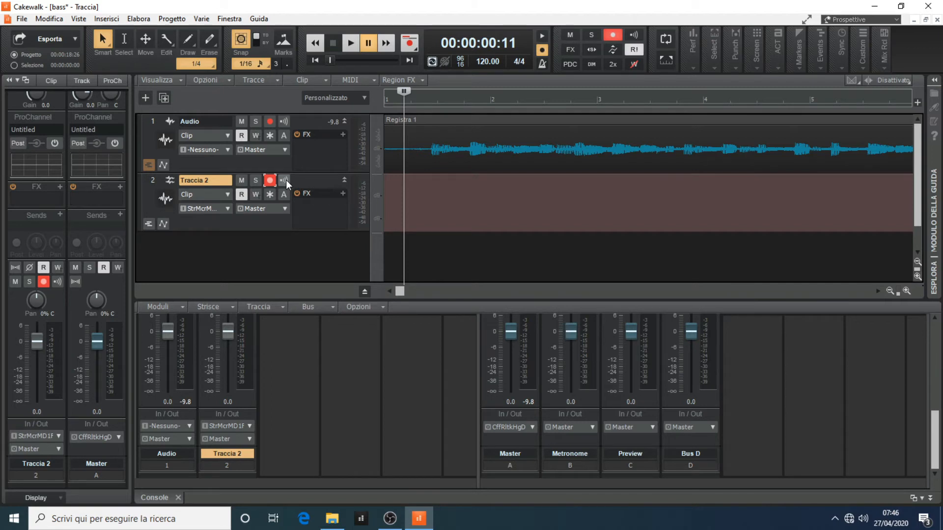
{"action": "left_click", "coordinate": [284, 180]}
{"action": "left_click", "coordinate": [283, 180]}
- Insert a third audio track and an additional stereo bus in the console
{"action": "right_click", "coordinate": [292, 367]}
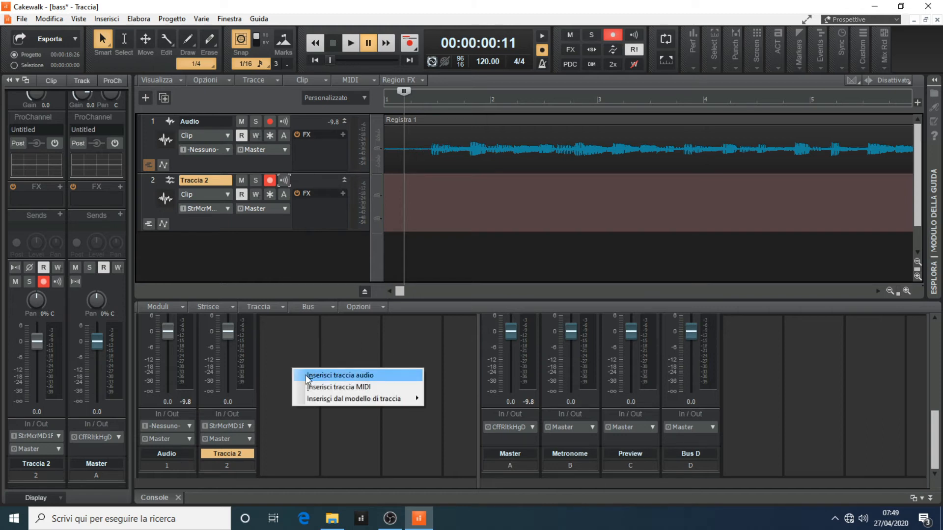
{"action": "left_click", "coordinate": [305, 375]}
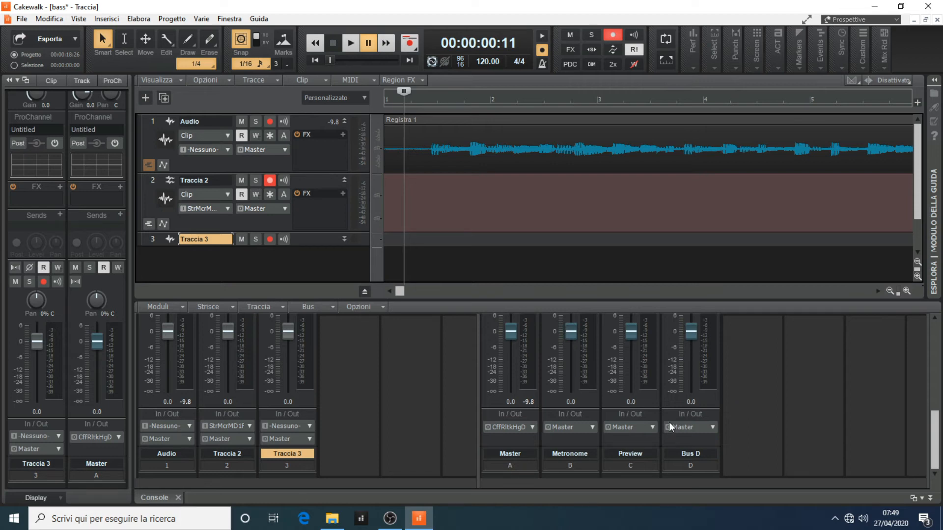
{"action": "right_click", "coordinate": [749, 396]}
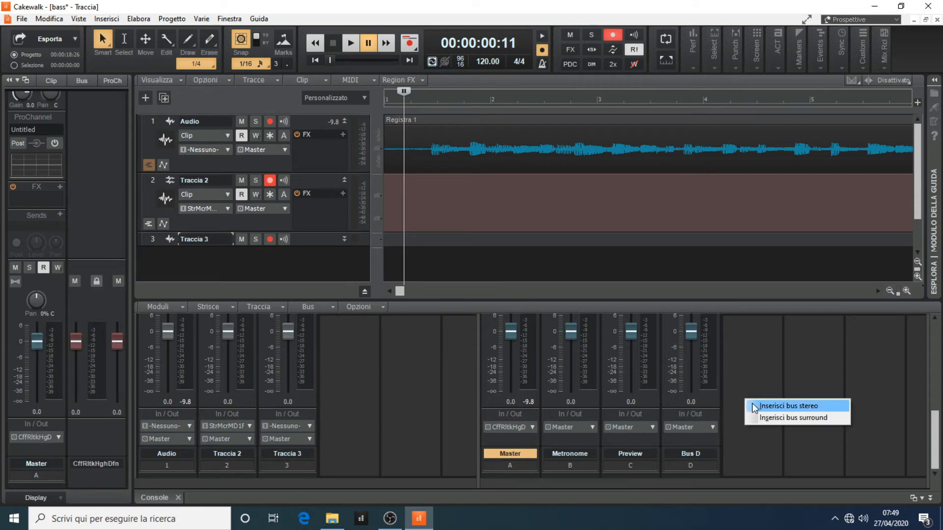
{"action": "left_click", "coordinate": [752, 405]}
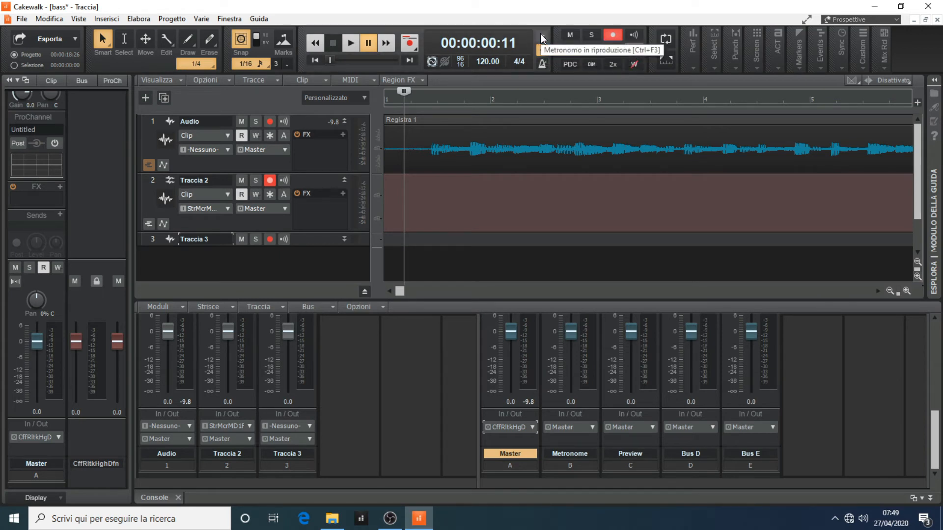
{"action": "left_click", "coordinate": [623, 432]}
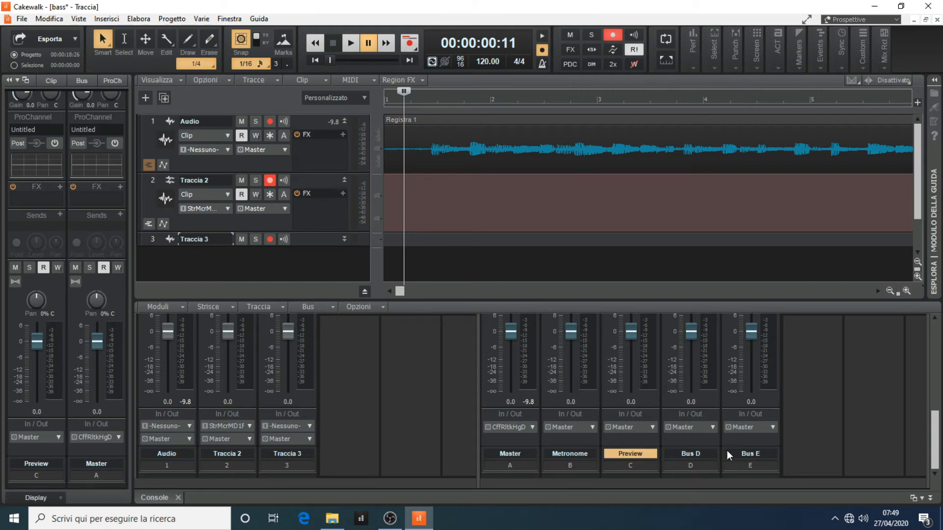
{"action": "double_click", "coordinate": [685, 451]}
{"action": "double_click", "coordinate": [759, 449]}
{"action": "double_click", "coordinate": [699, 452]}
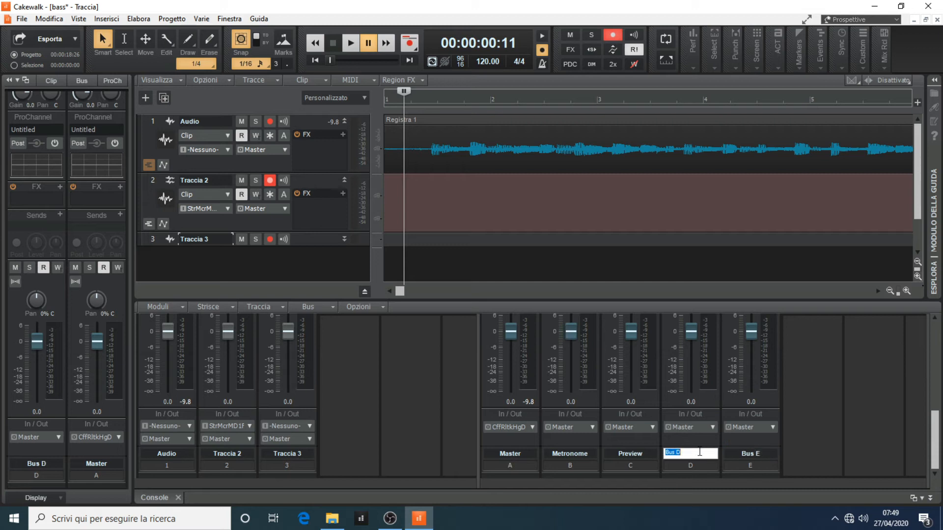
{"action": "double_click", "coordinate": [627, 453]}
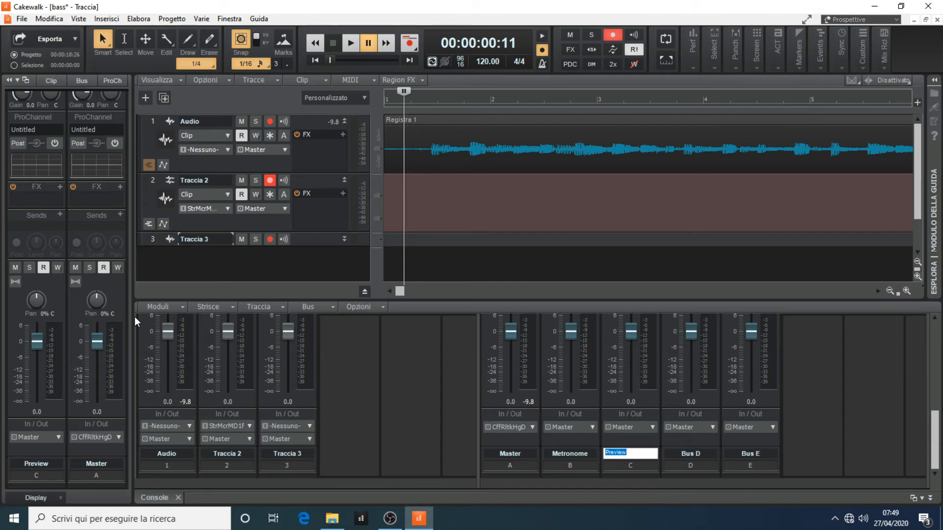
- Rename the first track as bass
{"action": "double_click", "coordinate": [202, 122]}
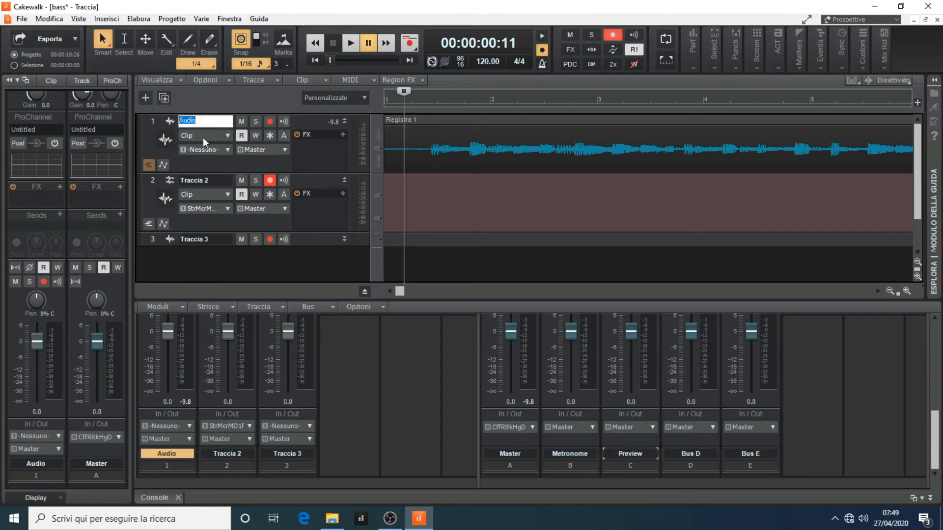
{"action": "type", "text": "bass"}
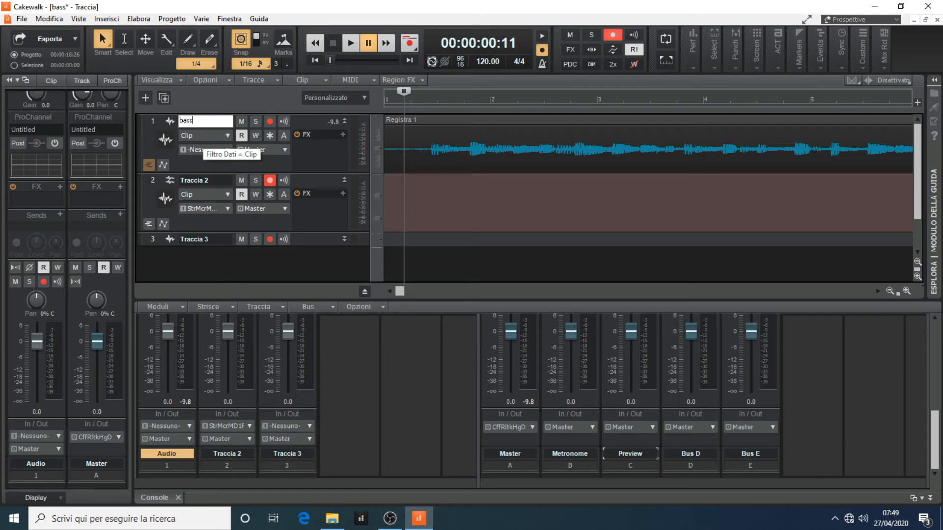
{"action": "left_click", "coordinate": [427, 227]}
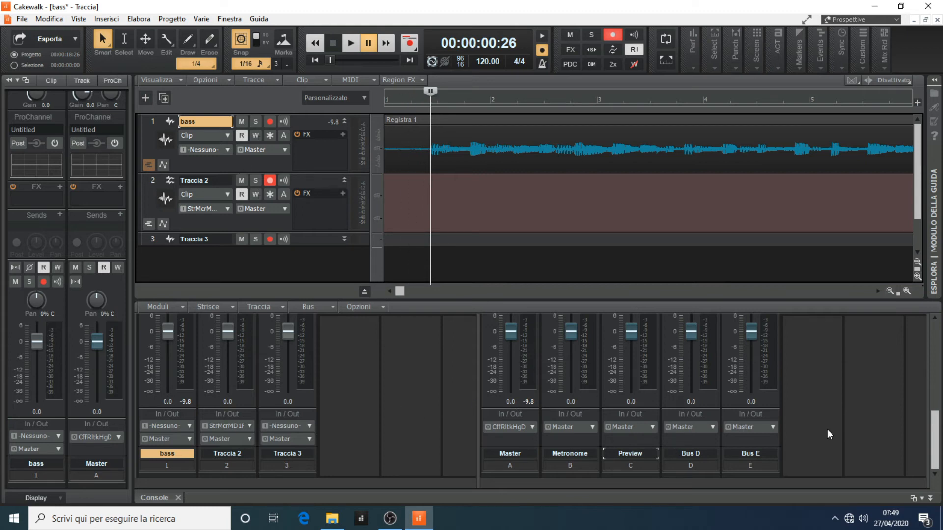
- Insert the CLA-76 Mono dynamics effect in the bass track's FX rack
{"action": "scroll", "coordinate": [362, 409], "scroll_direction": "up", "scroll_amount": 3}
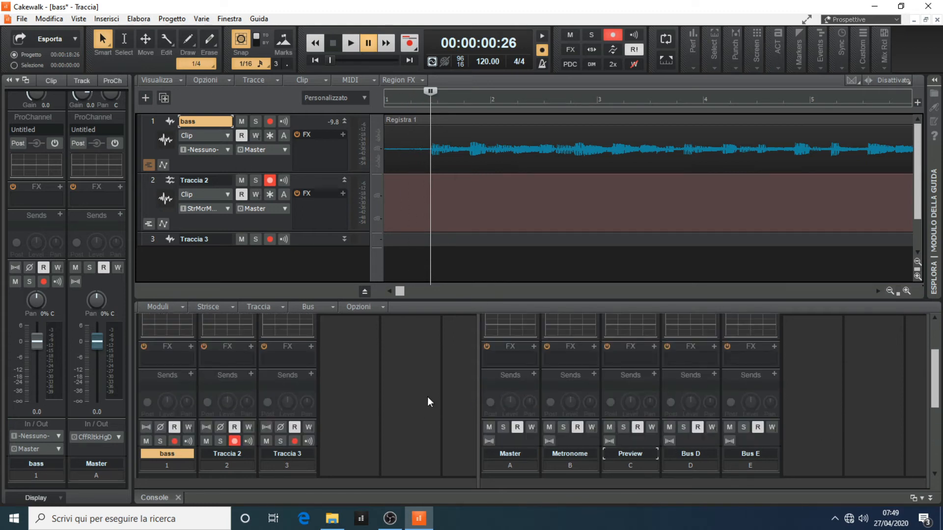
{"action": "right_click", "coordinate": [162, 359]}
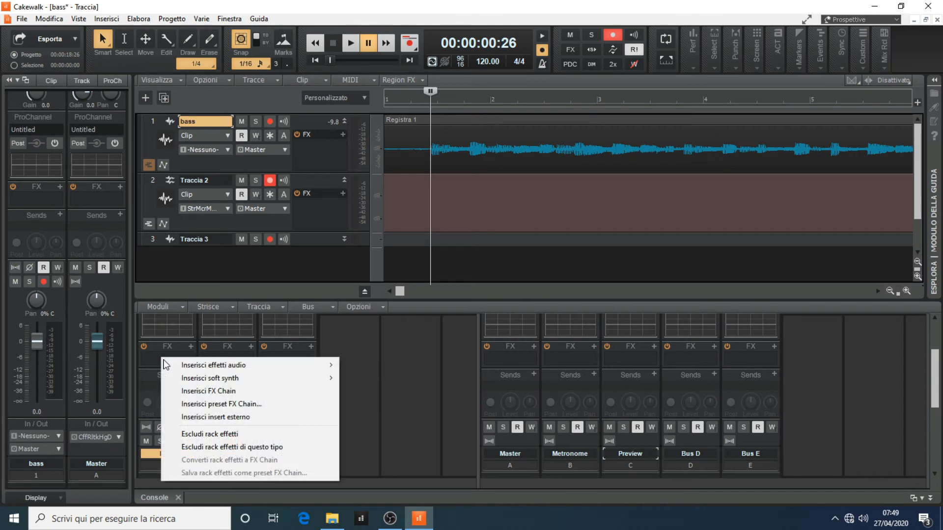
{"action": "mouse_move", "coordinate": [170, 367]}
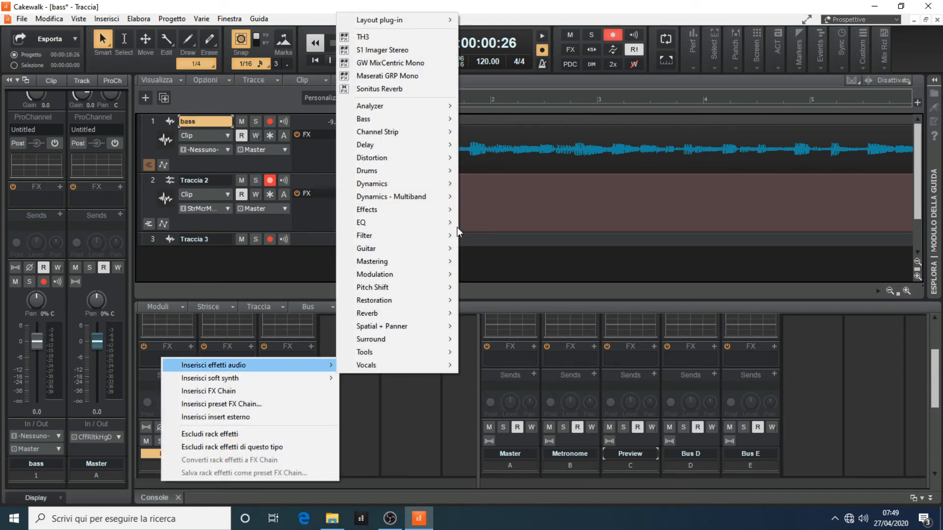
{"action": "mouse_move", "coordinate": [433, 145]}
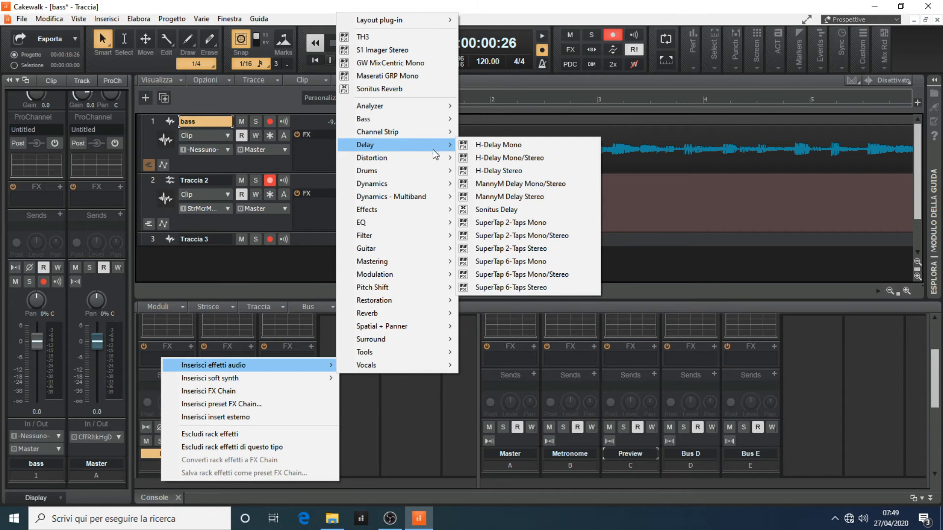
{"action": "mouse_move", "coordinate": [404, 187]}
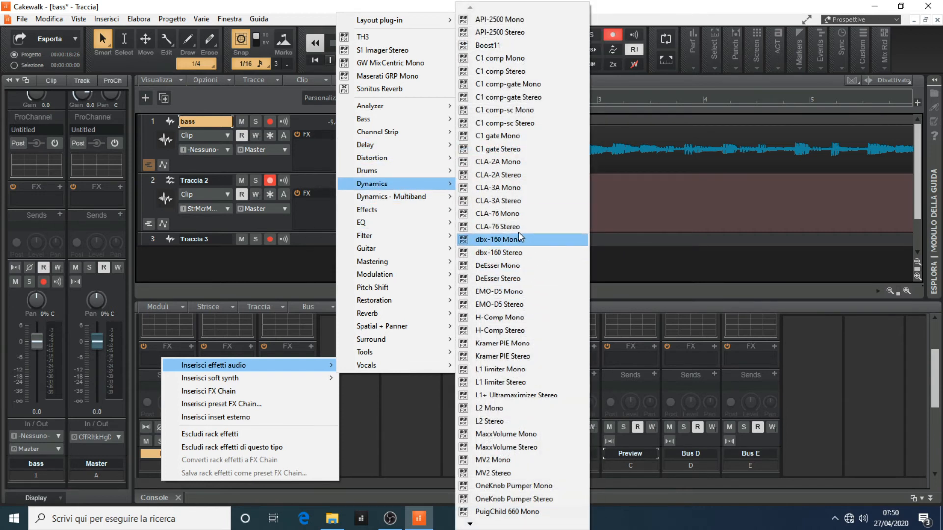
{"action": "left_click", "coordinate": [516, 214]}
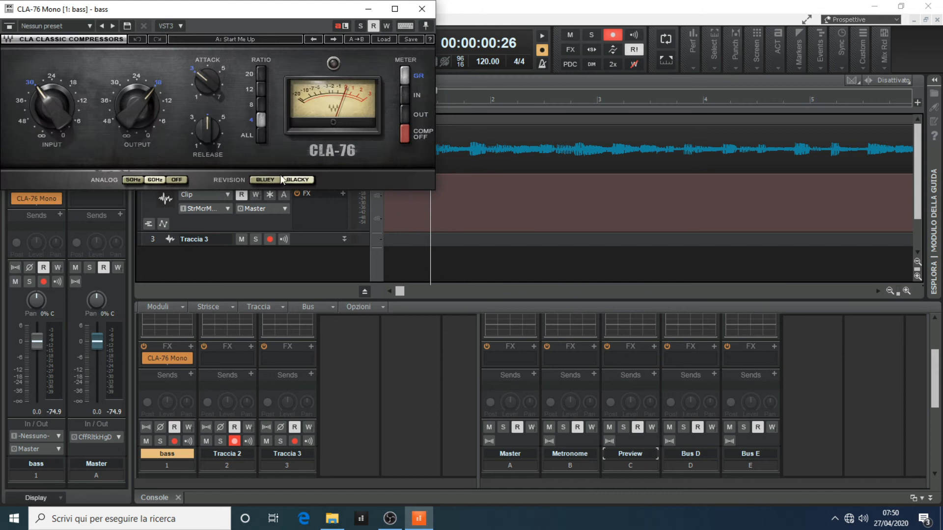
- Switch off the analog modelling of the bass track's CLA-76 compressor and close the plug-in window
{"action": "left_click", "coordinate": [181, 179]}
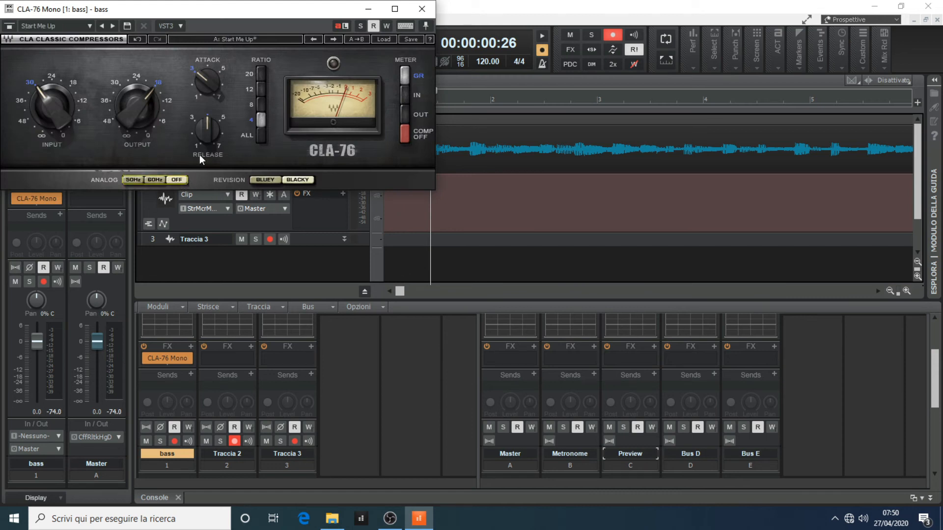
{"action": "left_click_drag", "start_coordinate": [256, 12], "coordinate": [630, 229]}
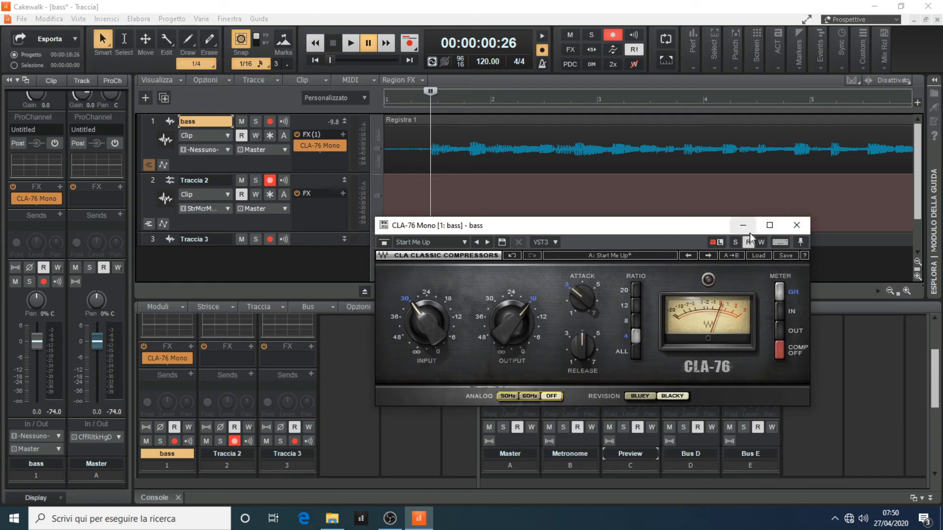
{"action": "left_click", "coordinate": [796, 225]}
- Remove the CLA-76 Mono effect from the bass track's FX rack
{"action": "right_click", "coordinate": [148, 356]}
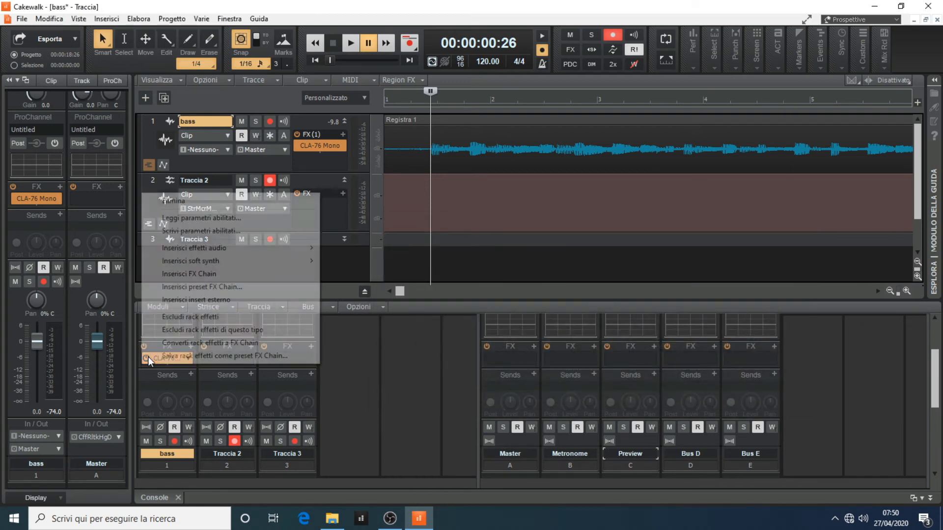
{"action": "left_click", "coordinate": [856, 384]}
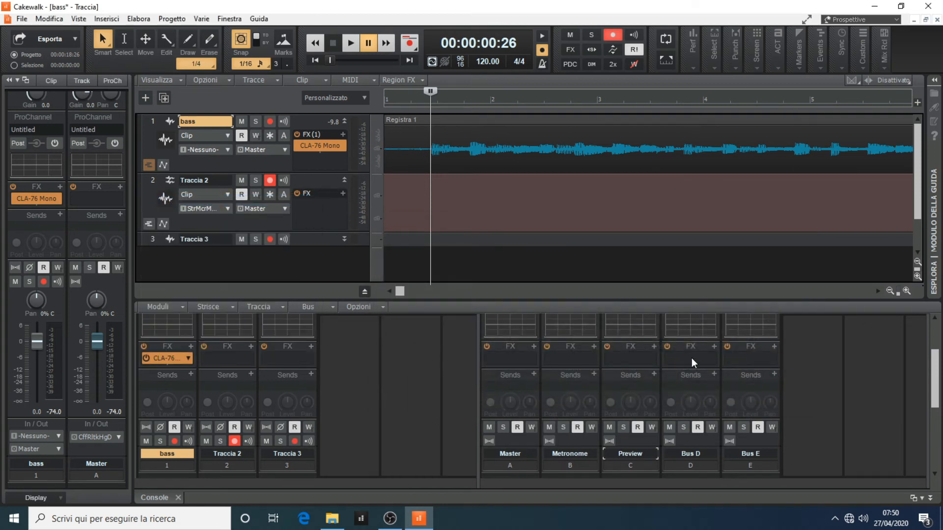
- Rename Bus D as comp
{"action": "double_click", "coordinate": [690, 454]}
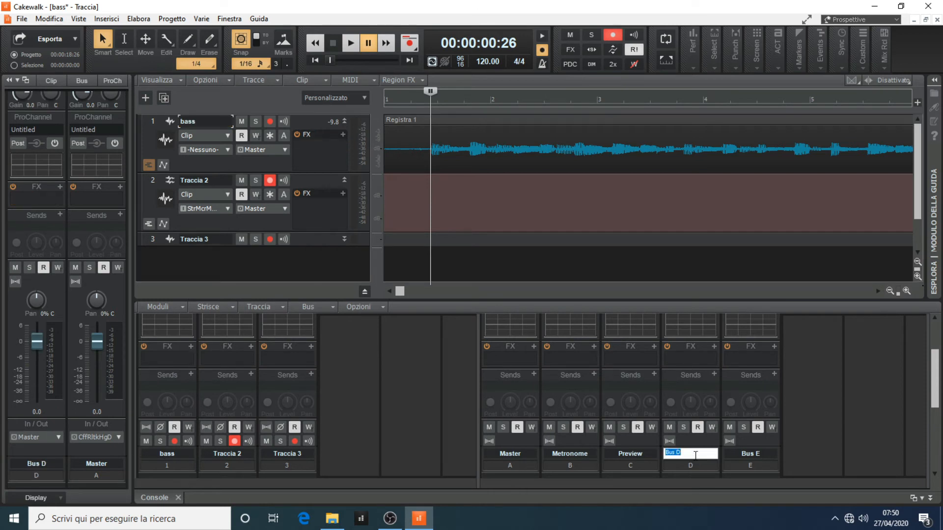
{"action": "type", "text": "domp"}
{"action": "key", "text": "Return"}
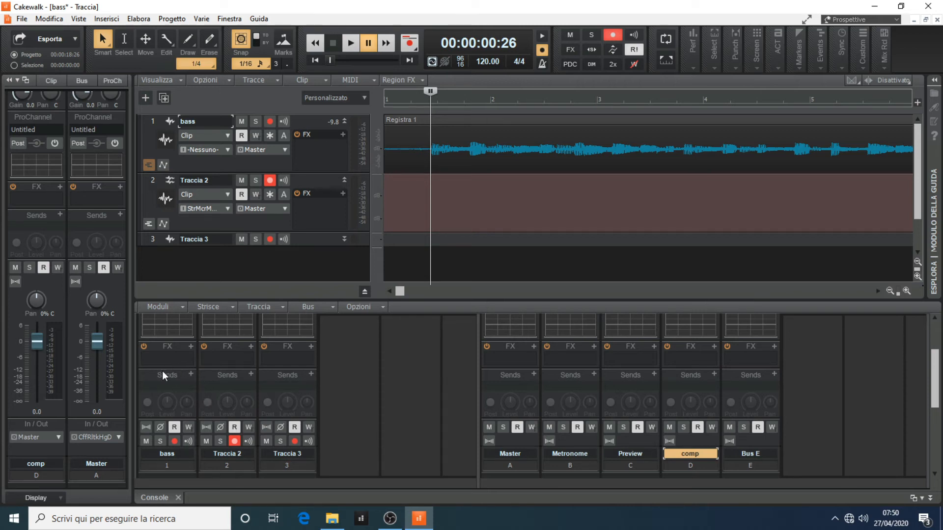
- Insert the CLA-76 Mono effect in the comp bus's FX rack, switch its analog modelling off and close its window
{"action": "right_click", "coordinate": [690, 355]}
{"action": "mouse_move", "coordinate": [698, 364]}
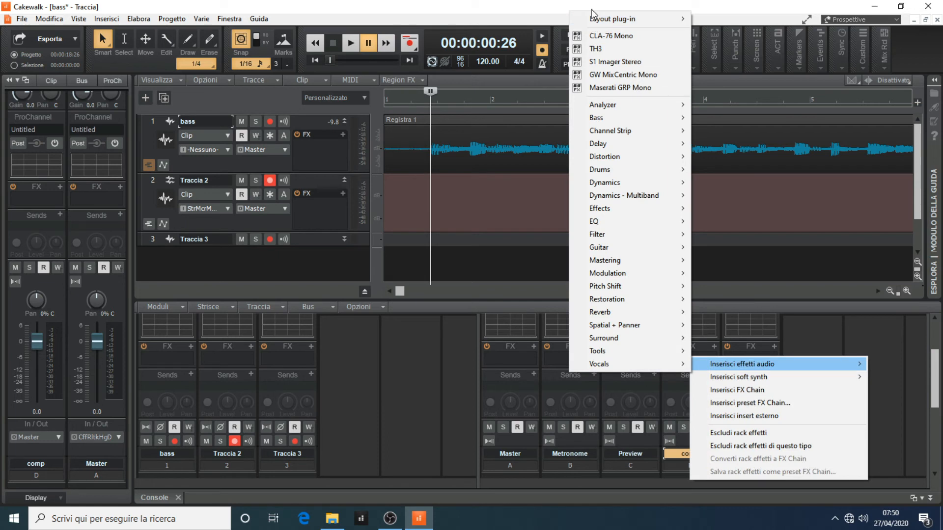
{"action": "left_click", "coordinate": [596, 36]}
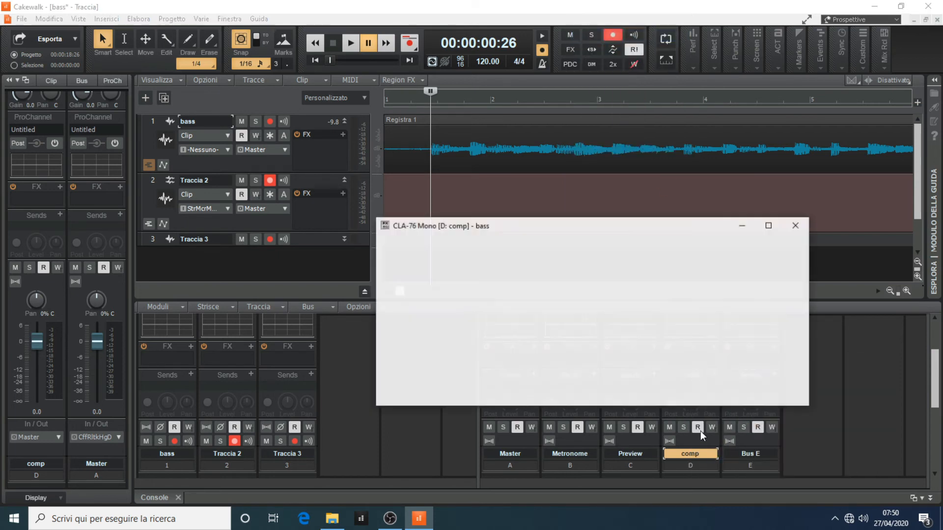
{"action": "left_click", "coordinate": [553, 396]}
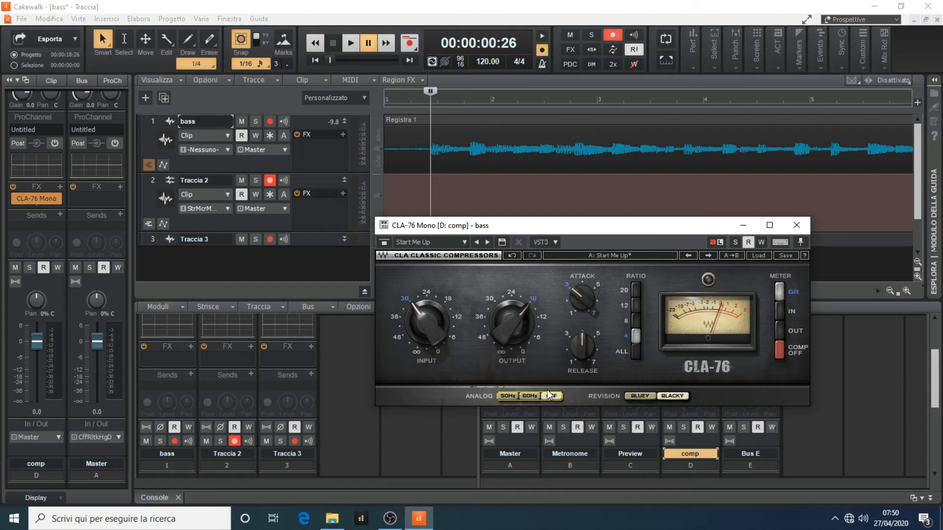
{"action": "left_click", "coordinate": [796, 226]}
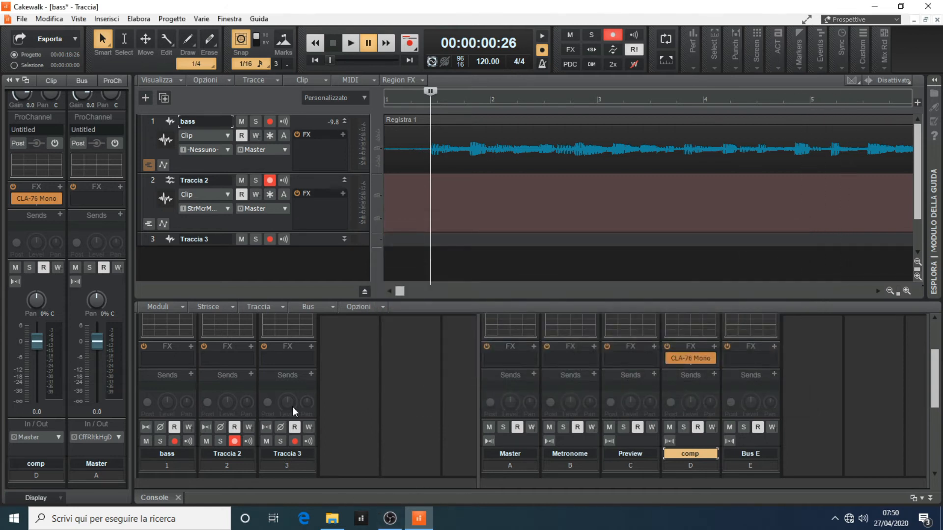
- Add a send from the bass track to the comp bus
{"action": "scroll", "coordinate": [370, 385], "scroll_direction": "down", "scroll_amount": 1}
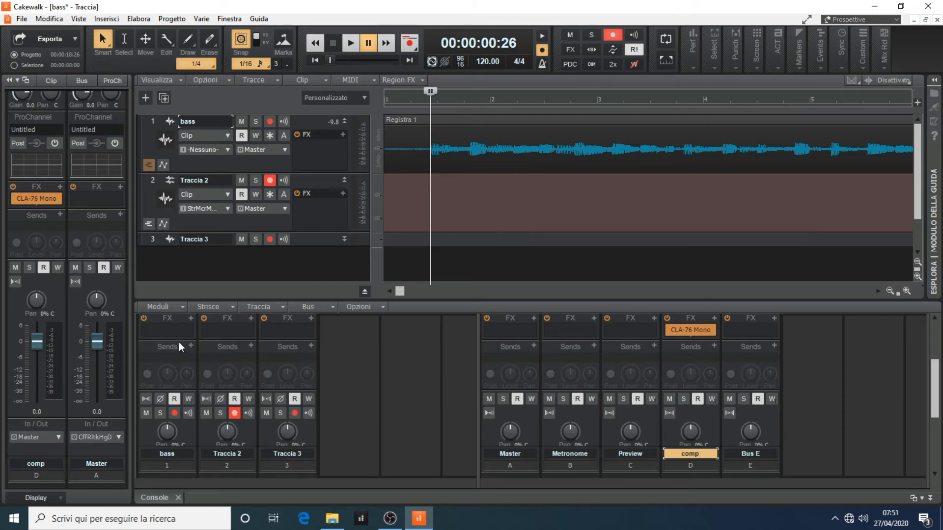
{"action": "scroll", "coordinate": [179, 342], "scroll_direction": "up", "scroll_amount": 1}
{"action": "left_click", "coordinate": [191, 374]}
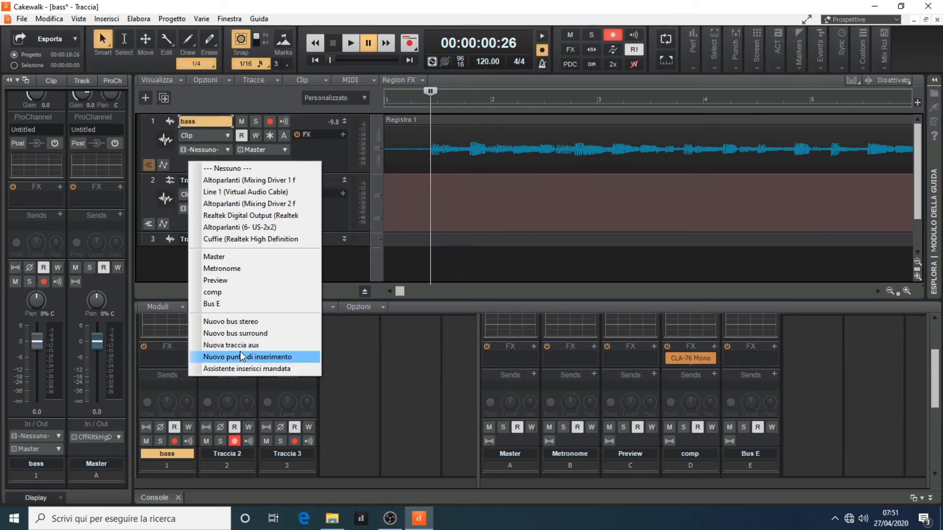
{"action": "left_click", "coordinate": [245, 292]}
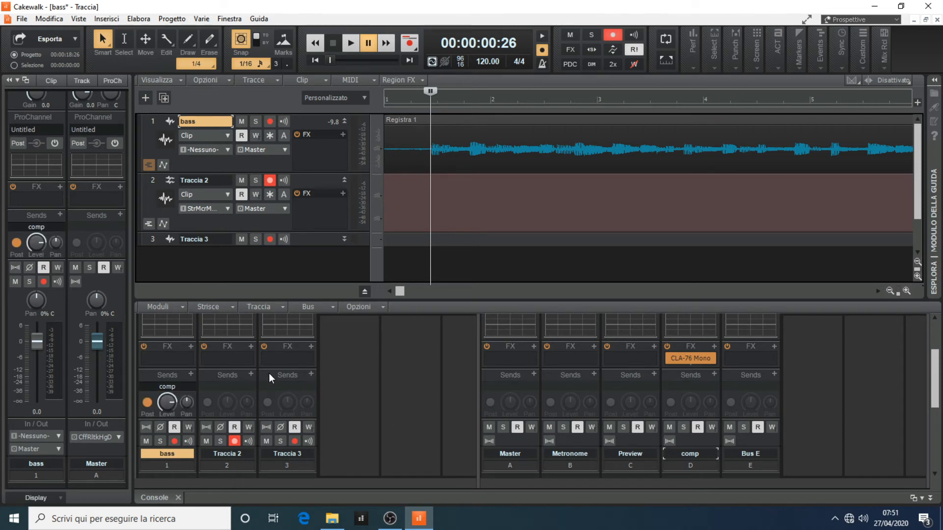
- Raise the comp bus fader to about 0.9 dB and turn down the bass track's send level to comp
{"action": "scroll", "coordinate": [409, 363], "scroll_direction": "down", "scroll_amount": 3}
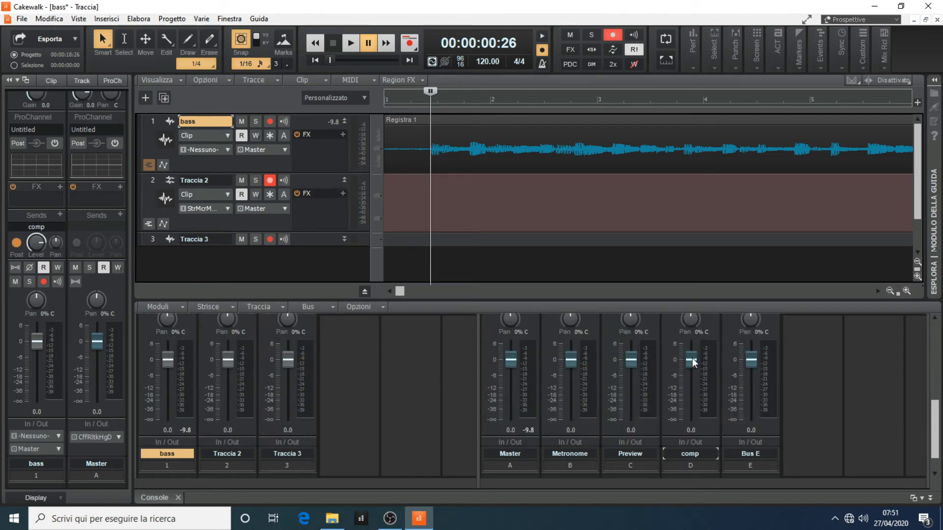
{"action": "mouse_move", "coordinate": [691, 358]}
{"action": "left_mouse_down"}
{"action": "mouse_move", "coordinate": [691, 397]}
{"action": "mouse_move", "coordinate": [691, 361]}
{"action": "left_mouse_up"}
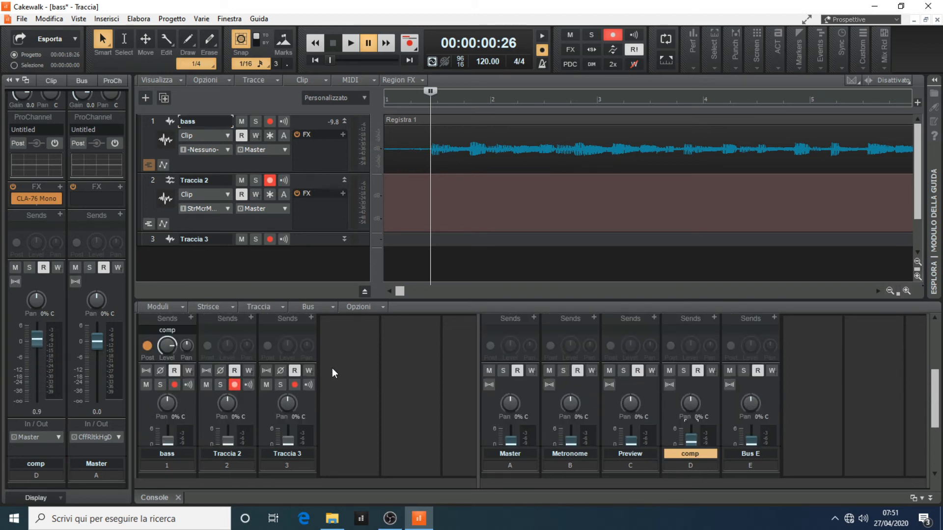
{"action": "scroll", "coordinate": [332, 368], "scroll_direction": "up", "scroll_amount": 3}
{"action": "left_click_drag", "start_coordinate": [166, 400], "coordinate": [167, 403]}
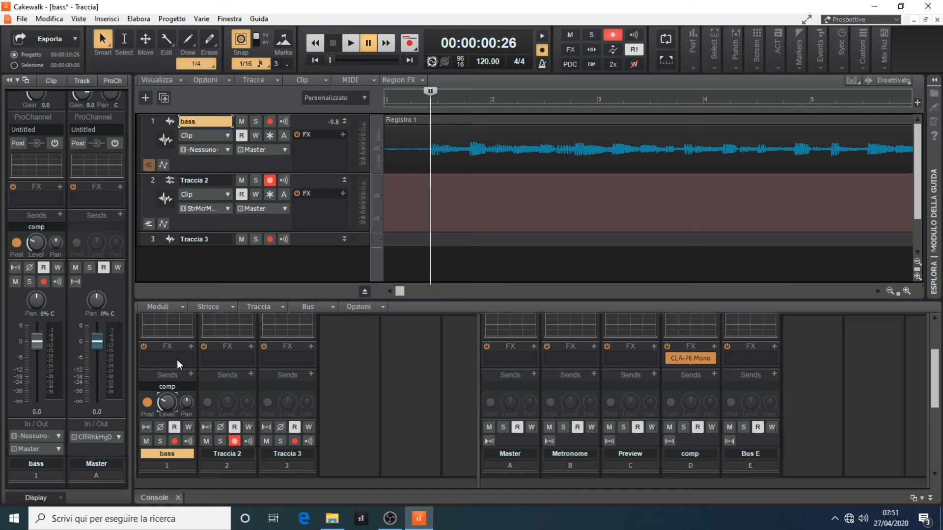
- Bypass the CLA-76 on the comp bus and reset the bass track's comp send level to its default
{"action": "left_click", "coordinate": [669, 358]}
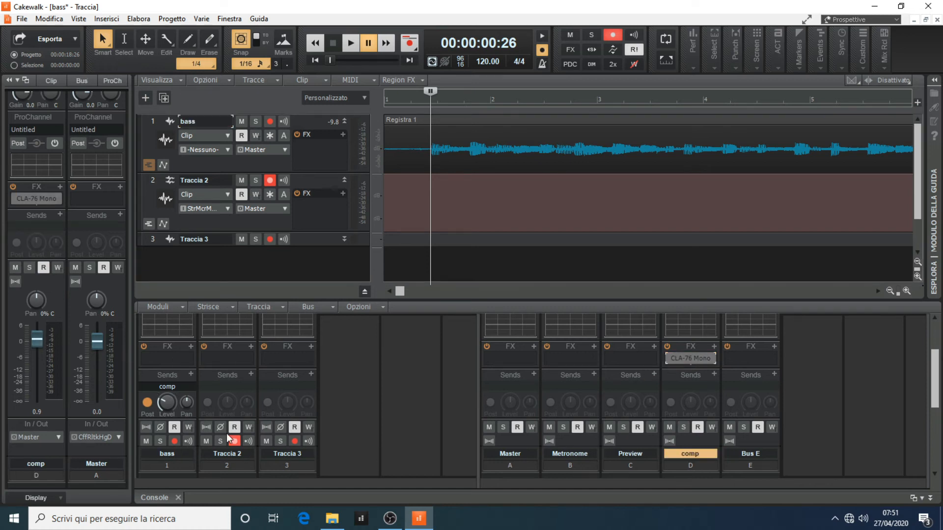
{"action": "left_click", "coordinate": [163, 403]}
{"action": "double_click", "coordinate": [162, 401]}
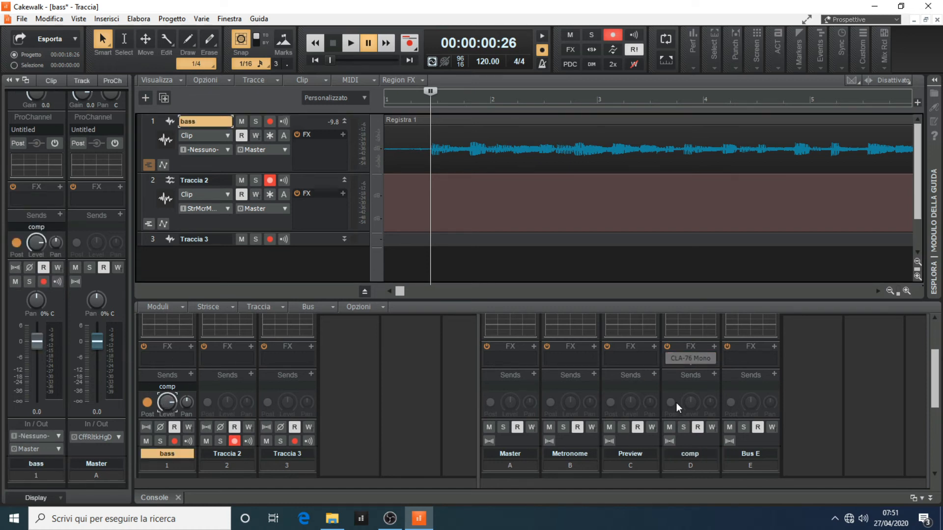
- Play the bass track from just before its first notes, stop playback, and move the playhead back near the project start
{"action": "scroll", "coordinate": [700, 390], "scroll_direction": "down", "scroll_amount": 3}
{"action": "scroll", "coordinate": [700, 390], "scroll_direction": "up", "scroll_amount": 2}
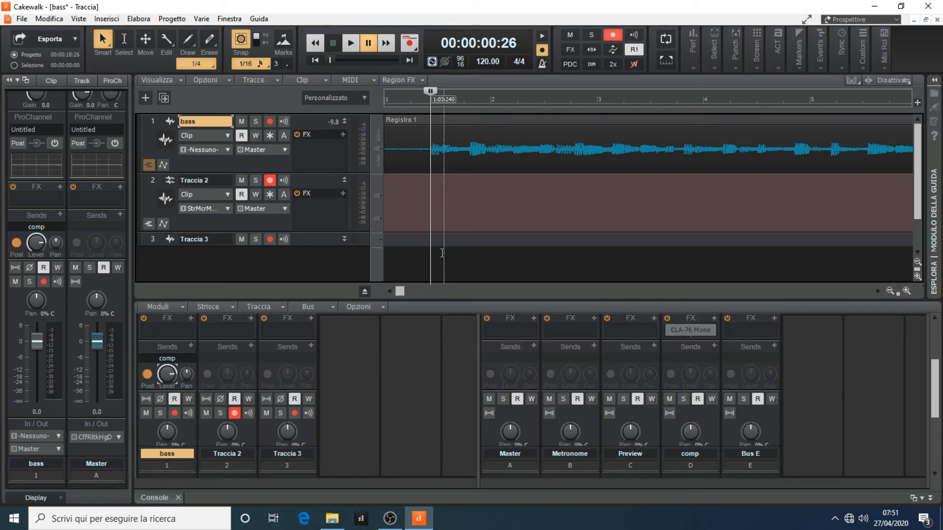
{"action": "left_click", "coordinate": [415, 149]}
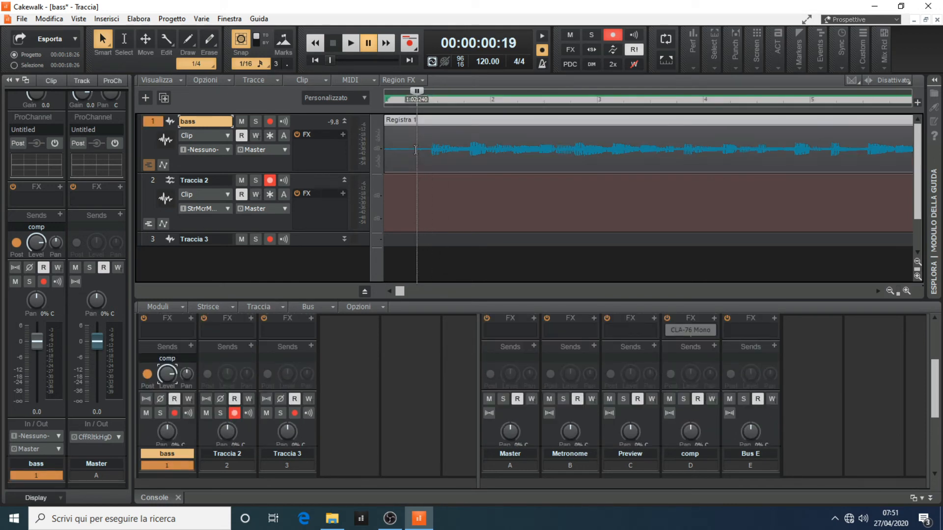
{"action": "key", "text": "space"}
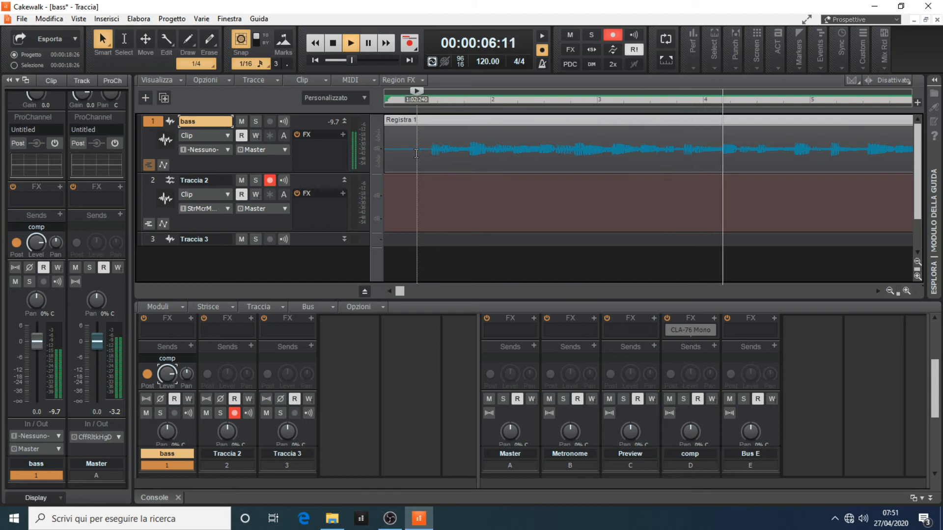
{"action": "key", "text": "space"}
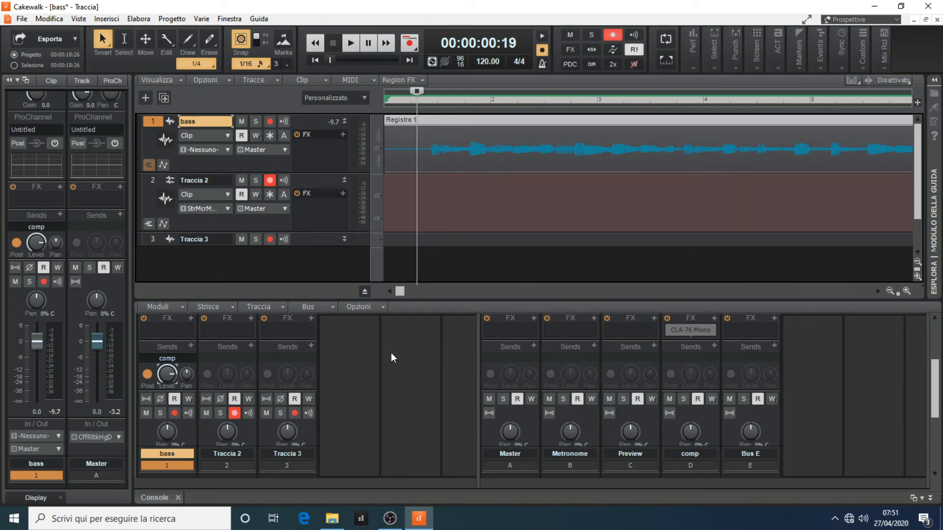
{"action": "left_click", "coordinate": [393, 204]}
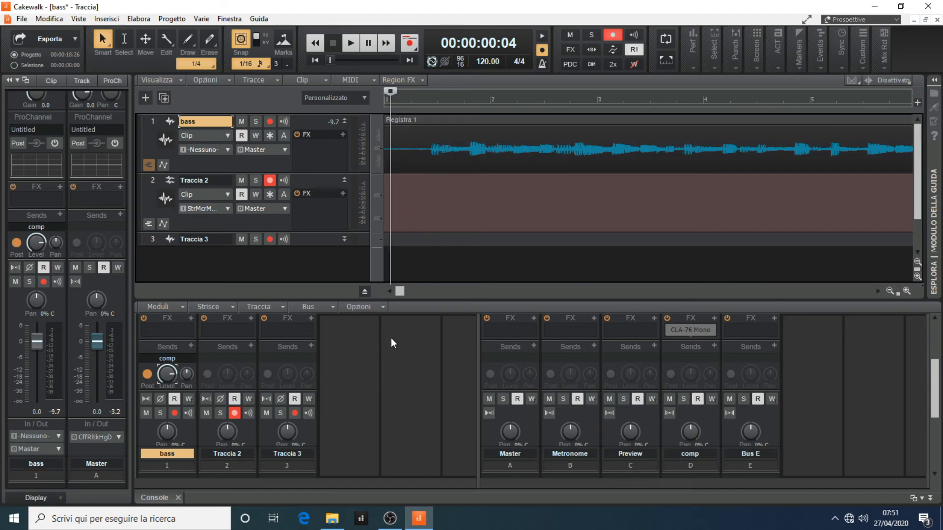
- Re-enable the bypassed CLA-76 on the comp bus
{"action": "scroll", "coordinate": [438, 361], "scroll_direction": "down", "scroll_amount": 1}
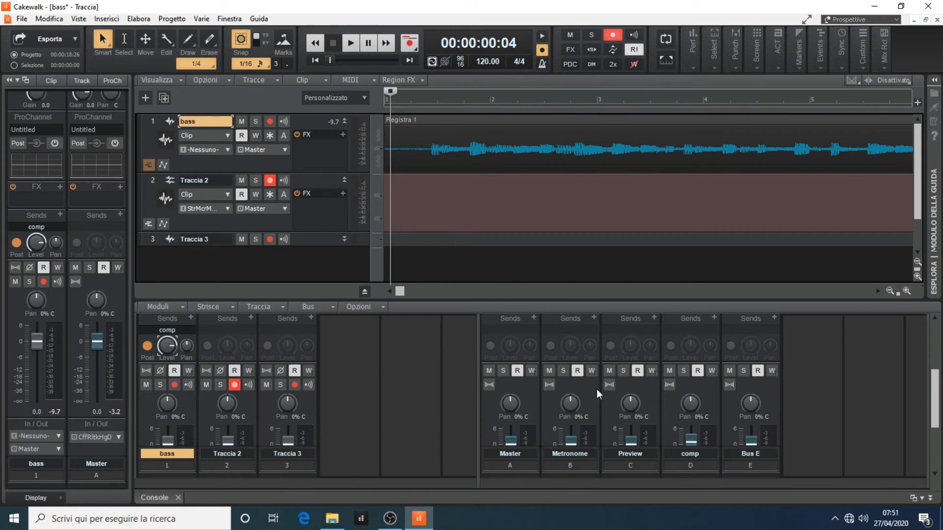
{"action": "scroll", "coordinate": [397, 379], "scroll_direction": "up", "scroll_amount": 3}
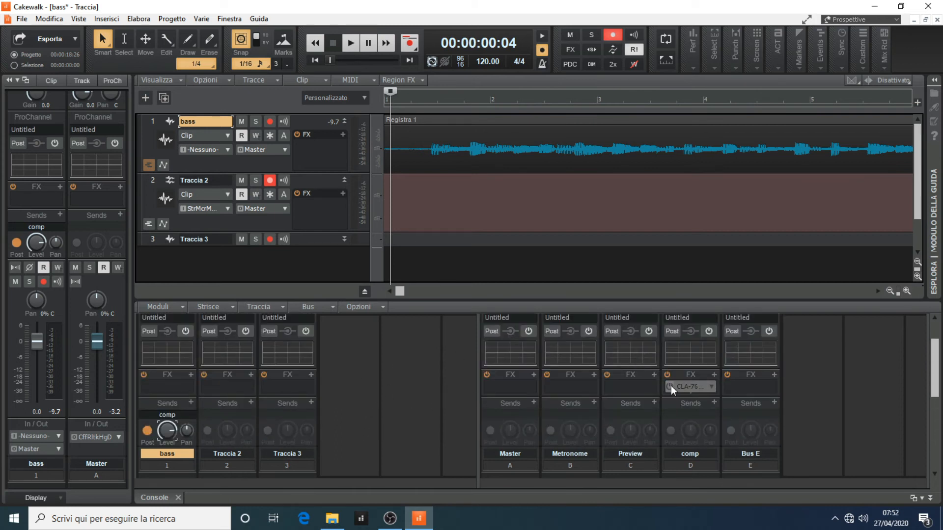
{"action": "left_click", "coordinate": [670, 386]}
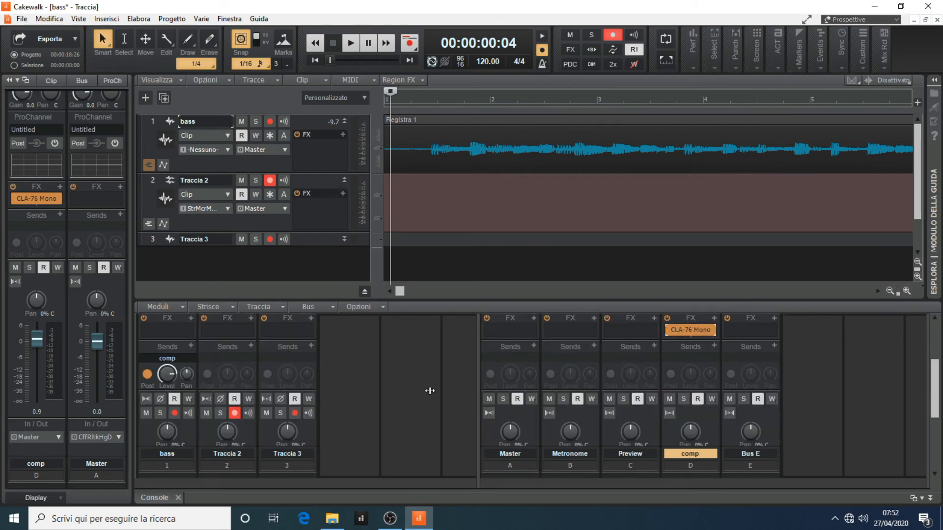
- Lower the comp bus fader to about -28.7 dB and turn down the bass track's comp send level
{"action": "scroll", "coordinate": [429, 391], "scroll_direction": "down", "scroll_amount": 3}
{"action": "left_click_drag", "start_coordinate": [690, 359], "coordinate": [691, 404]}
{"action": "scroll", "coordinate": [401, 368], "scroll_direction": "up", "scroll_amount": 3}
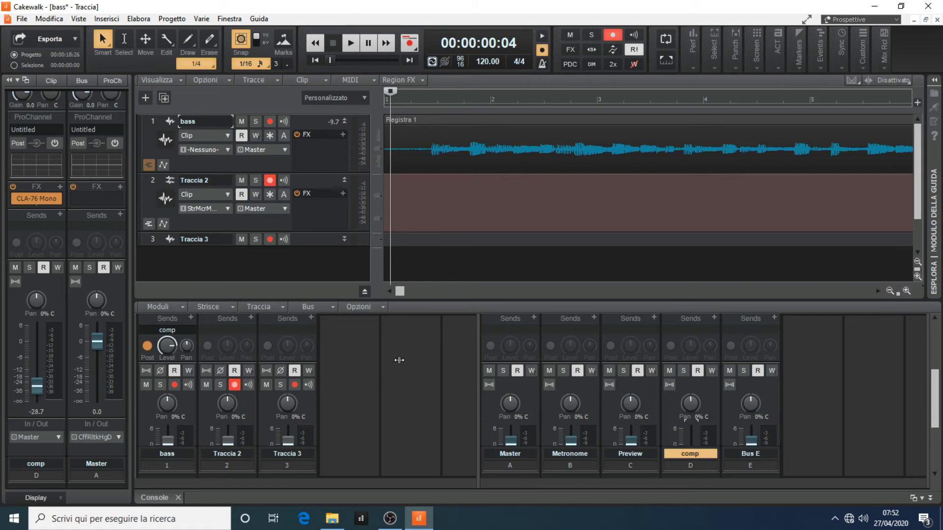
{"action": "left_click", "coordinate": [167, 346]}
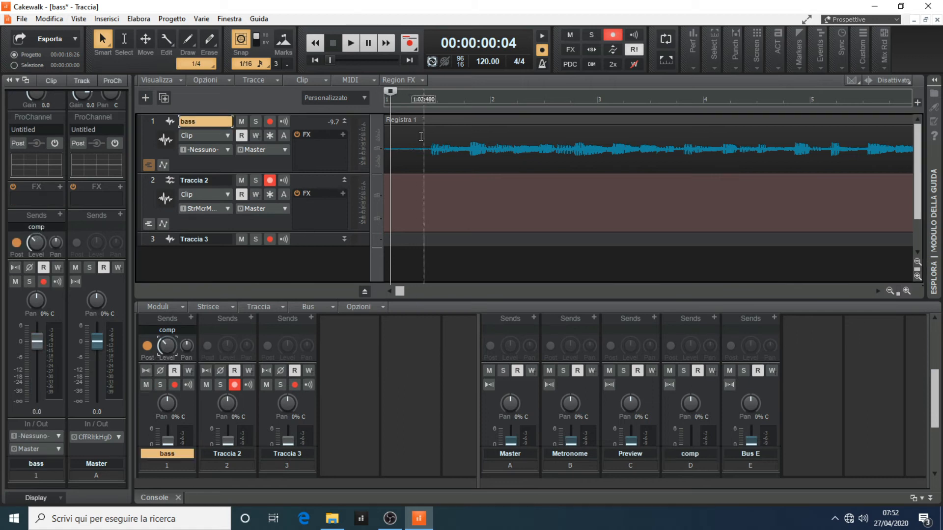
- Start playback, turn up the bass track's comp send level and bring the comp bus fader up to about -2.2 dB
{"action": "key", "text": "space"}
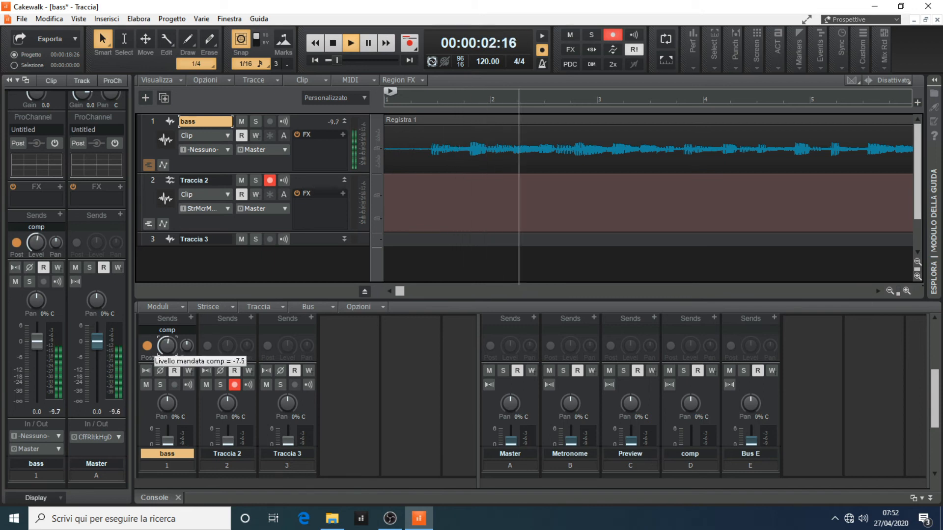
{"action": "scroll", "coordinate": [693, 398], "scroll_direction": "down", "scroll_amount": 3}
{"action": "left_click_drag", "start_coordinate": [694, 399], "coordinate": [693, 361]}
{"action": "scroll", "coordinate": [436, 404], "scroll_direction": "up", "scroll_amount": 3}
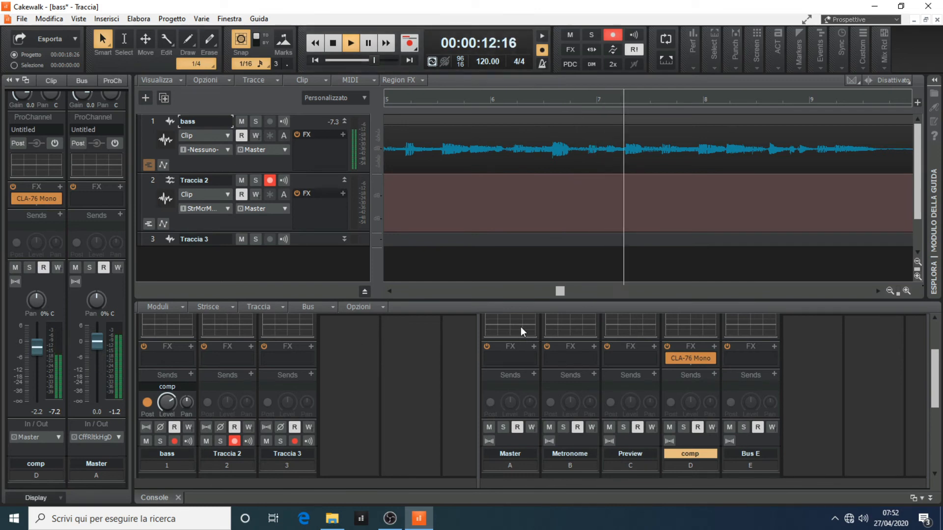
- Compare the sound with the comp bus's CLA-76 bypassed and active during playback, and stop playback
{"action": "left_click", "coordinate": [670, 358]}
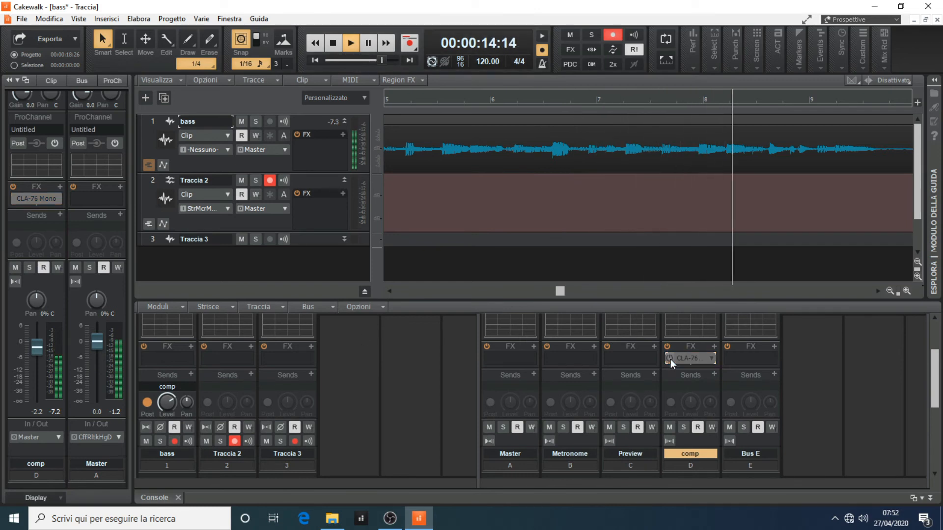
{"action": "left_click", "coordinate": [670, 358]}
{"action": "key", "text": "space"}
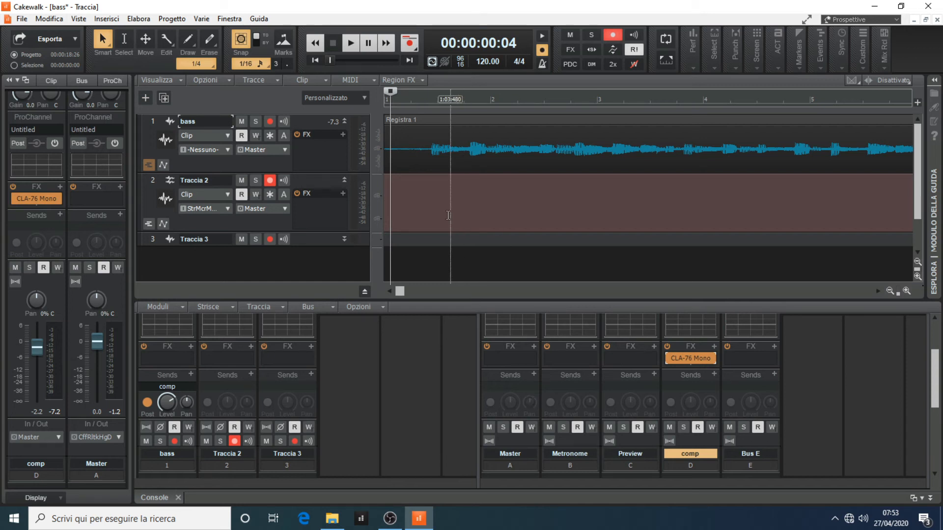
- Delete Traccia 2 from the project and select the bass track's clip near its start
{"action": "right_click", "coordinate": [153, 177]}
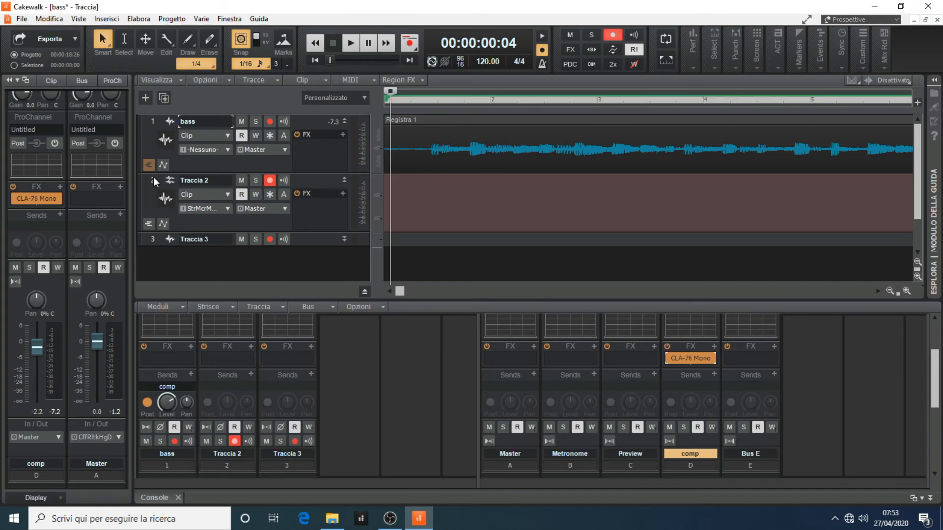
{"action": "left_click", "coordinate": [253, 332]}
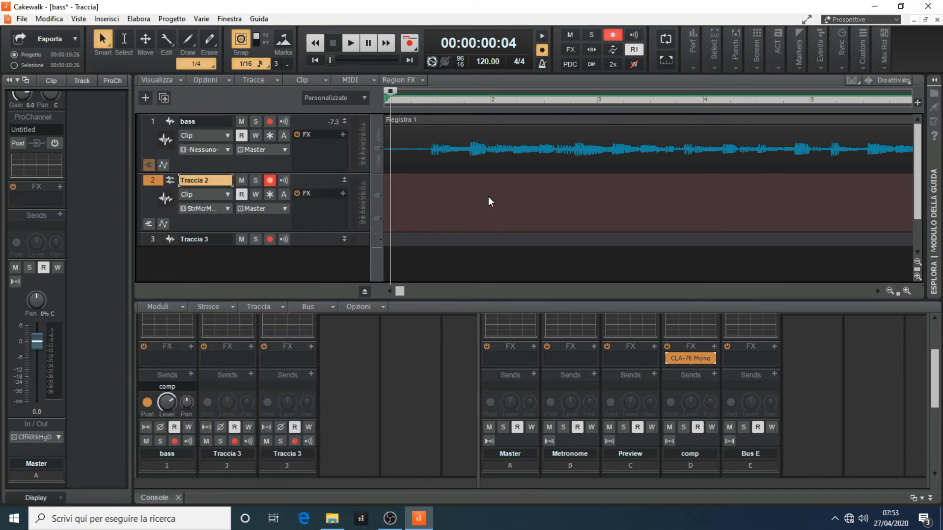
{"action": "left_click", "coordinate": [410, 150]}
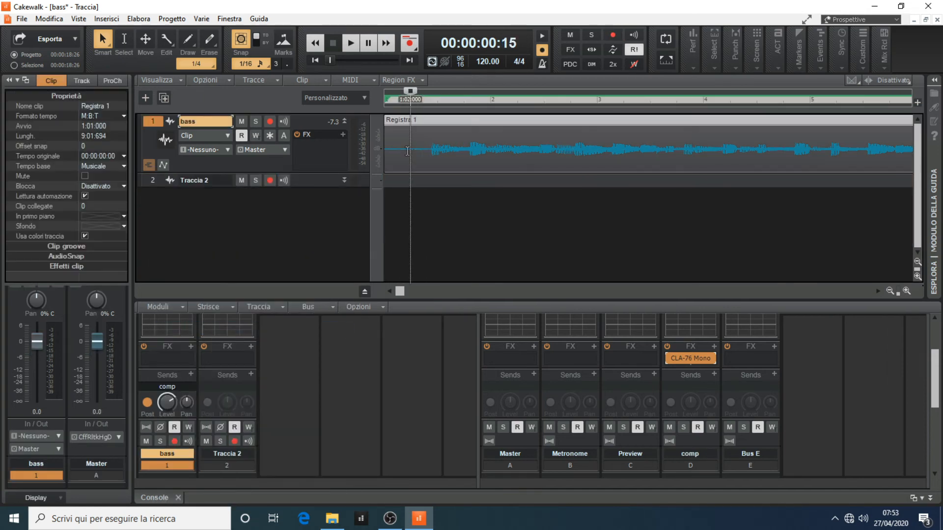
- Turn off snap and trim the silence from the start of the bass clip, to about 1:02:480
{"action": "left_click", "coordinate": [437, 150]}
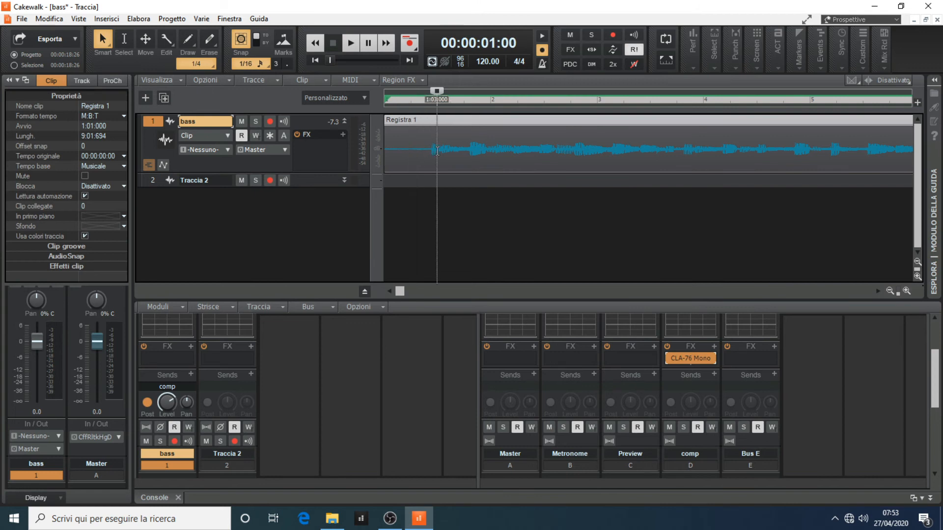
{"action": "left_click", "coordinate": [430, 179]}
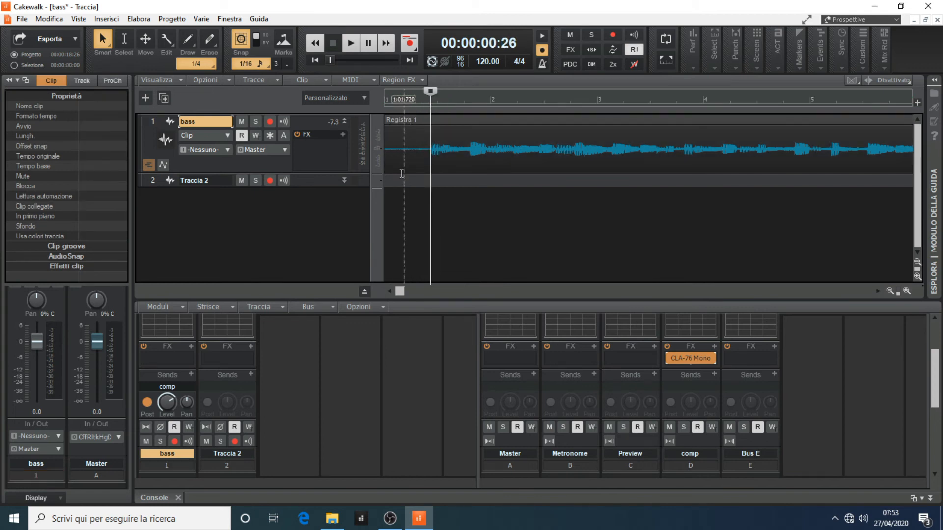
{"action": "left_click", "coordinate": [409, 147]}
{"action": "left_click_drag", "start_coordinate": [384, 156], "coordinate": [425, 156]}
{"action": "left_click", "coordinate": [242, 41]}
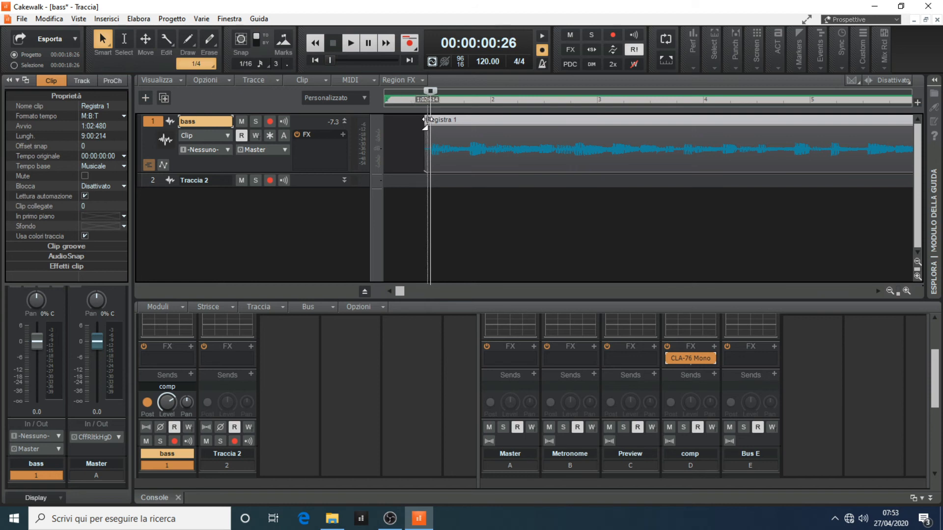
{"action": "left_click", "coordinate": [414, 147]}
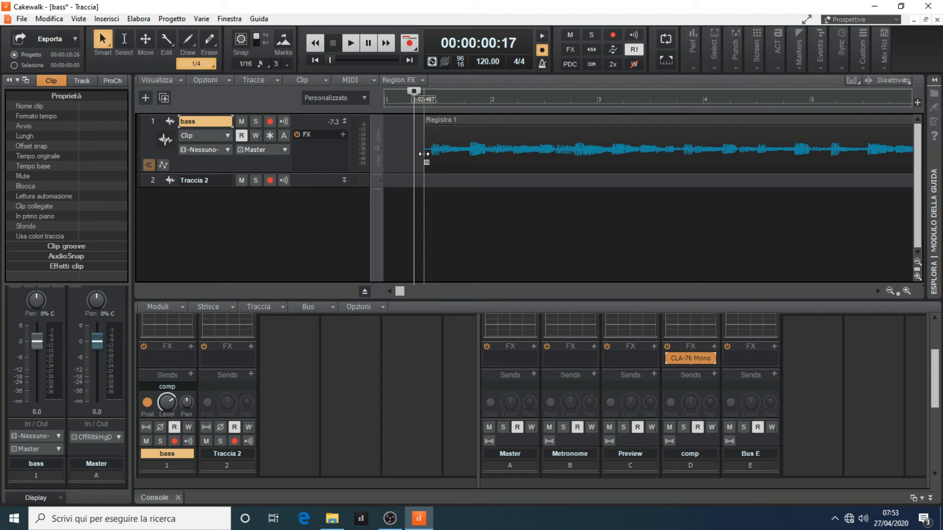
- Trim the bass clip's start slightly further, to 1:02:593, and add a very short fade-in there
{"action": "left_click_drag", "start_coordinate": [424, 119], "coordinate": [427, 118]}
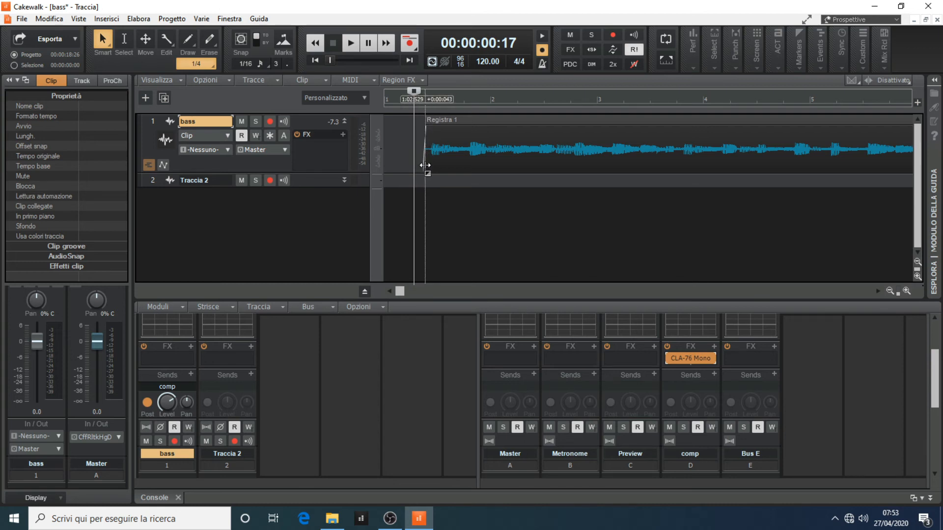
{"action": "left_click_drag", "start_coordinate": [426, 166], "coordinate": [428, 166]}
{"action": "left_click", "coordinate": [417, 150]}
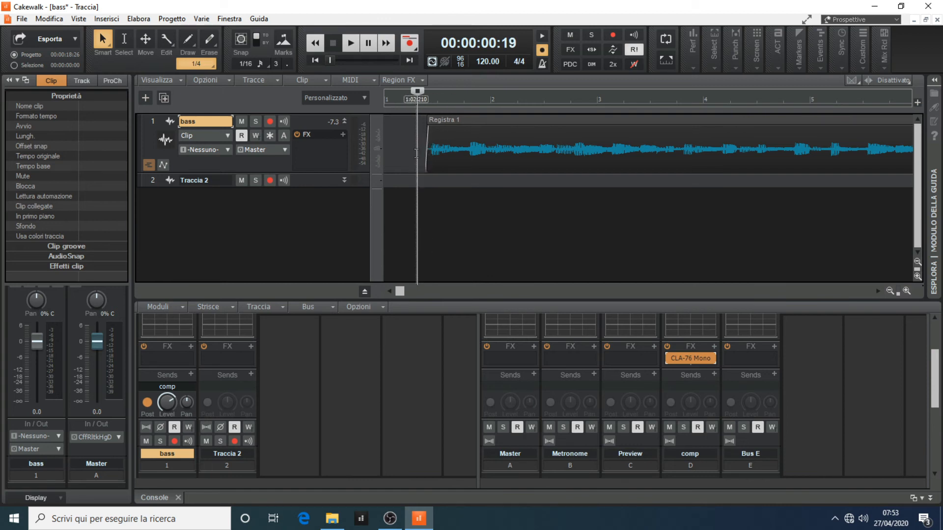
- Trim the silence from the end of the bass clip, to about 9:03:725, and add a short fade-out
{"action": "left_click_drag", "start_coordinate": [401, 291], "coordinate": [680, 315]}
{"action": "left_click_drag", "start_coordinate": [558, 147], "coordinate": [566, 147]}
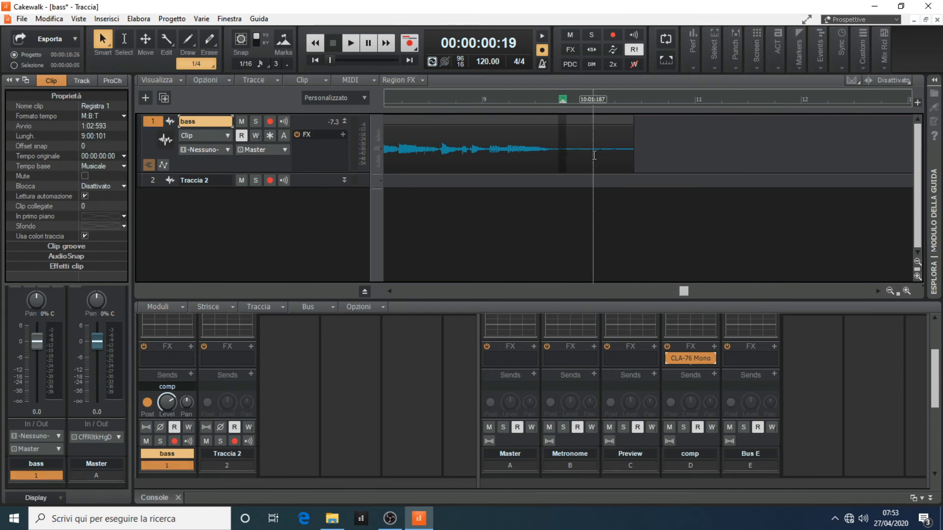
{"action": "left_click_drag", "start_coordinate": [632, 158], "coordinate": [546, 126]}
{"action": "left_click", "coordinate": [563, 210]}
{"action": "left_click", "coordinate": [572, 211]}
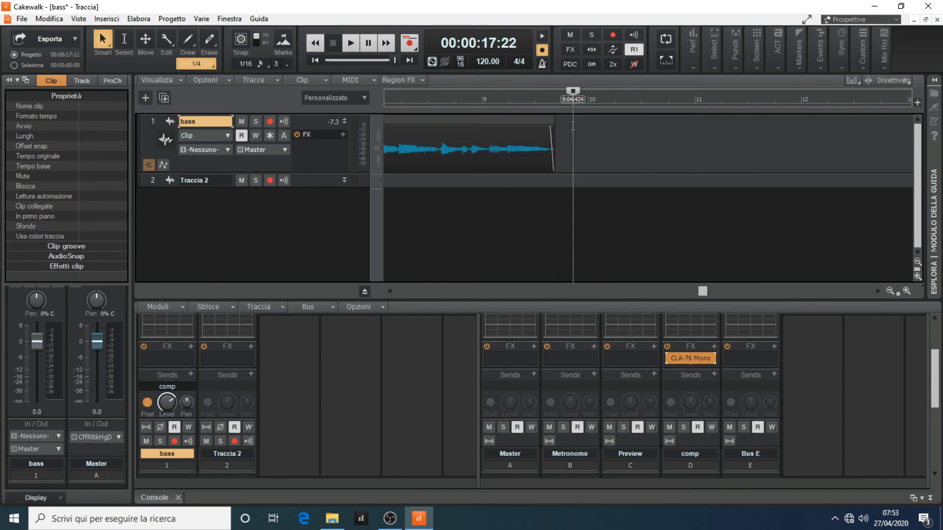
{"action": "left_click_drag", "start_coordinate": [697, 292], "coordinate": [388, 294]}
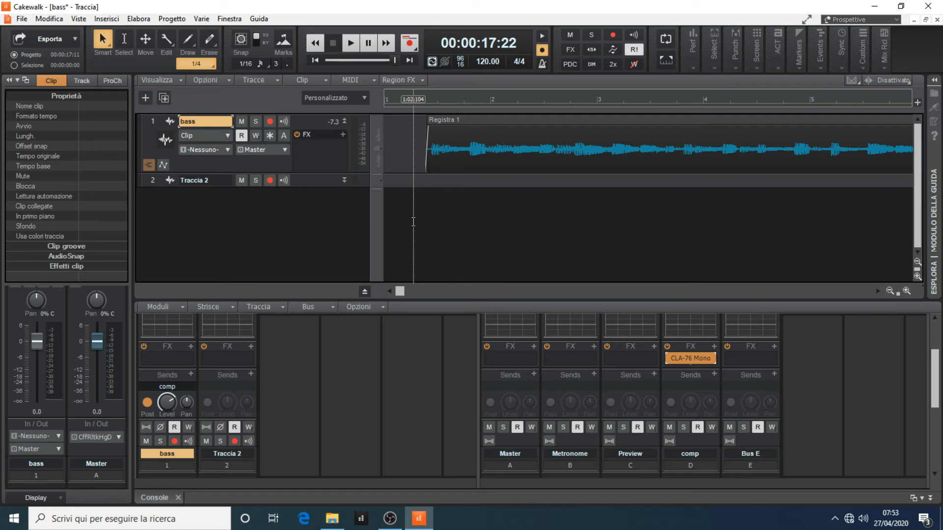
{"action": "left_click", "coordinate": [219, 149]}
{"action": "left_click", "coordinate": [211, 158]}
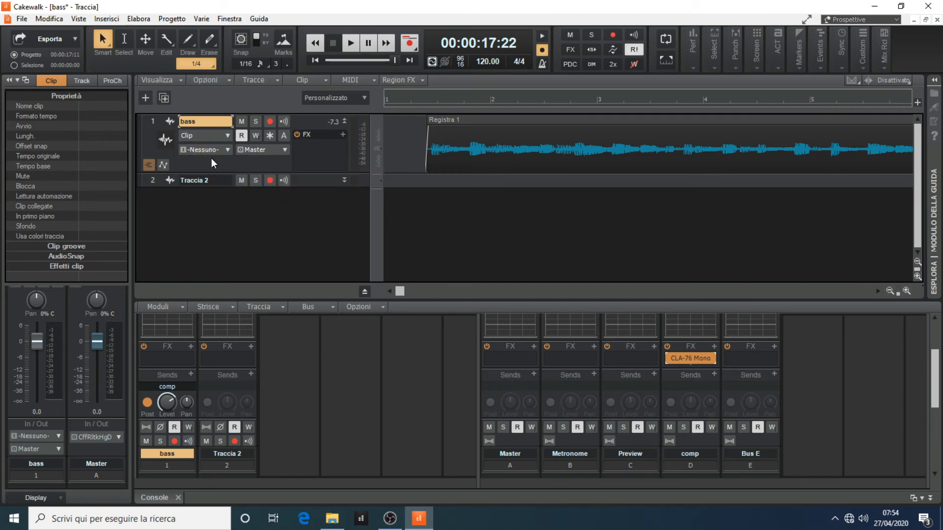
{"action": "scroll", "coordinate": [320, 427], "scroll_direction": "down", "scroll_amount": 5}
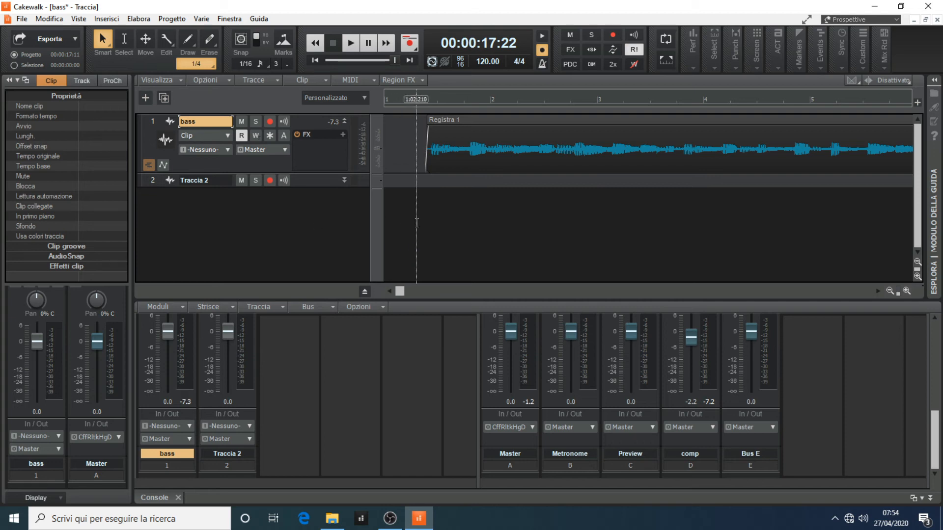
- Select the whole bass track from the project start to the clip's end and place the playhead just before the clip
{"action": "left_click", "coordinate": [152, 123]}
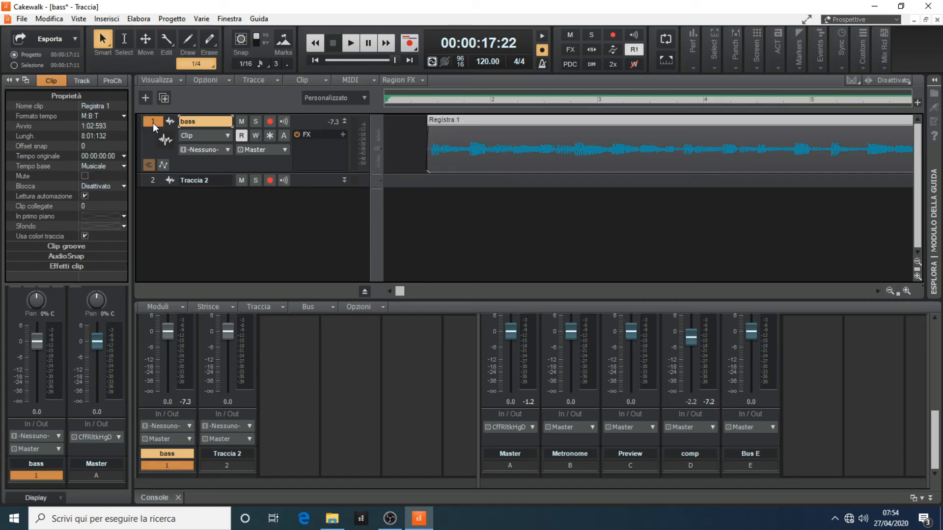
{"action": "left_click_drag", "start_coordinate": [399, 292], "coordinate": [647, 292]}
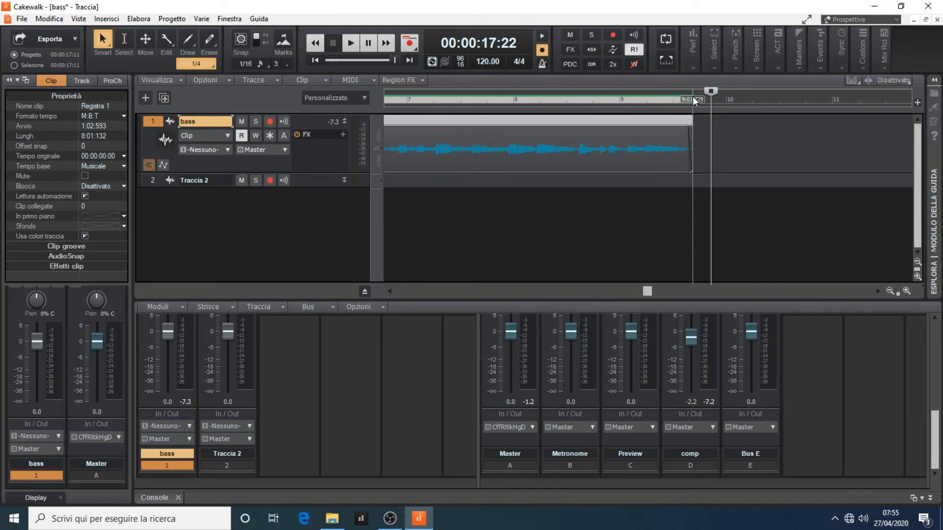
{"action": "left_click_drag", "start_coordinate": [644, 290], "coordinate": [397, 308]}
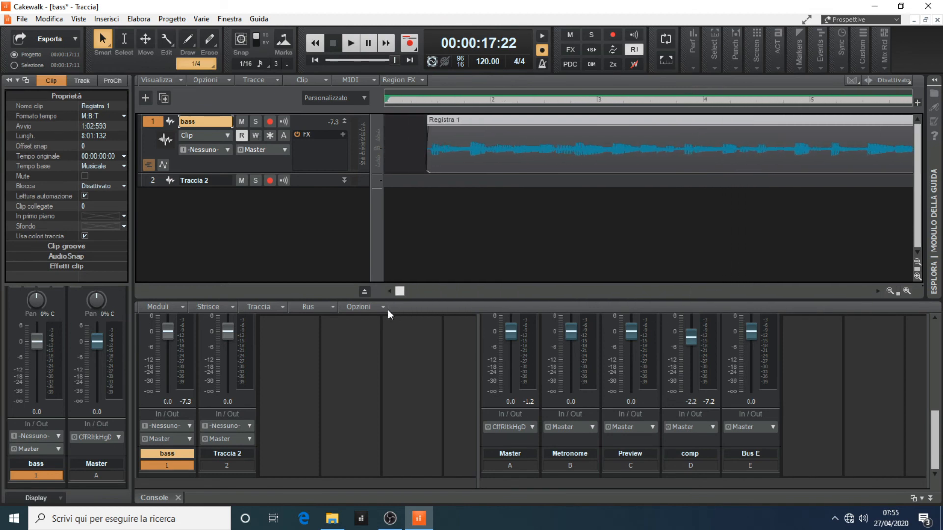
{"action": "left_click", "coordinate": [418, 247]}
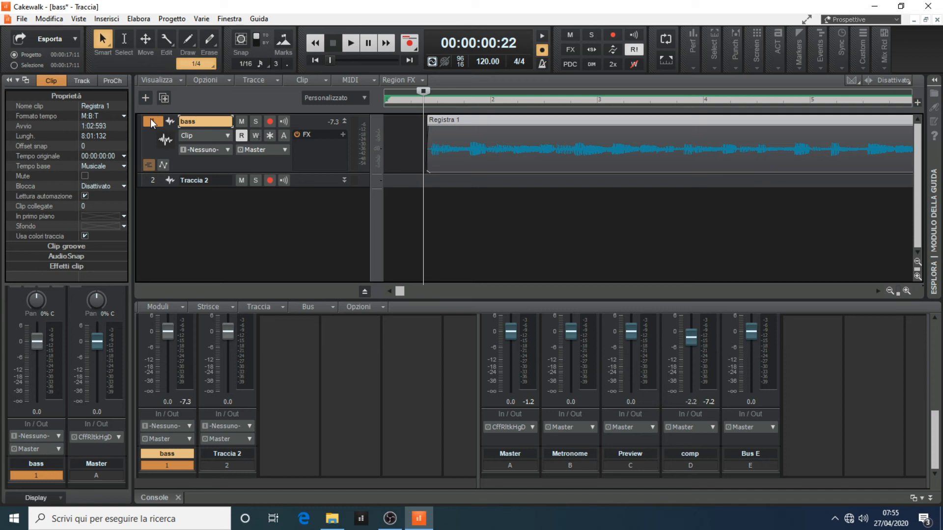
- Open the audio export settings for the selected bass track, review them and close them without exporting
{"action": "left_click", "coordinate": [21, 19]}
{"action": "mouse_move", "coordinate": [71, 150]}
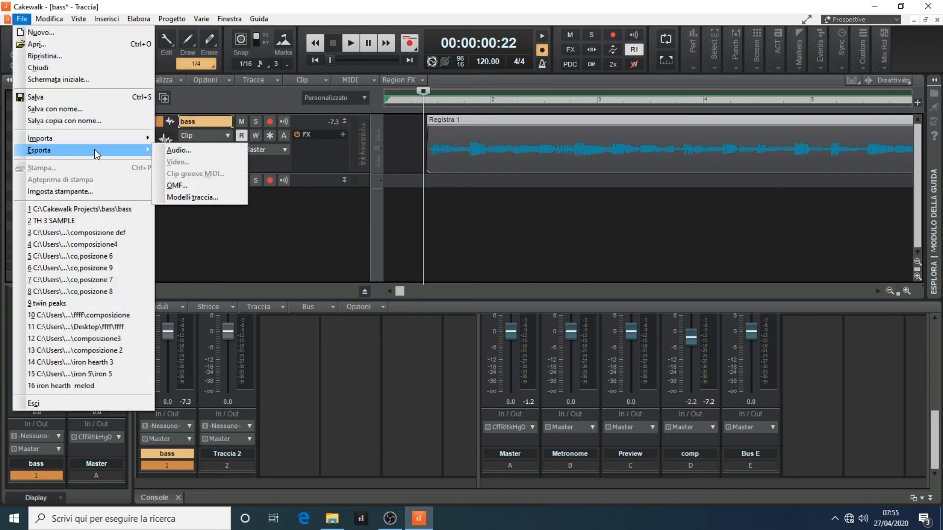
{"action": "left_click", "coordinate": [174, 150]}
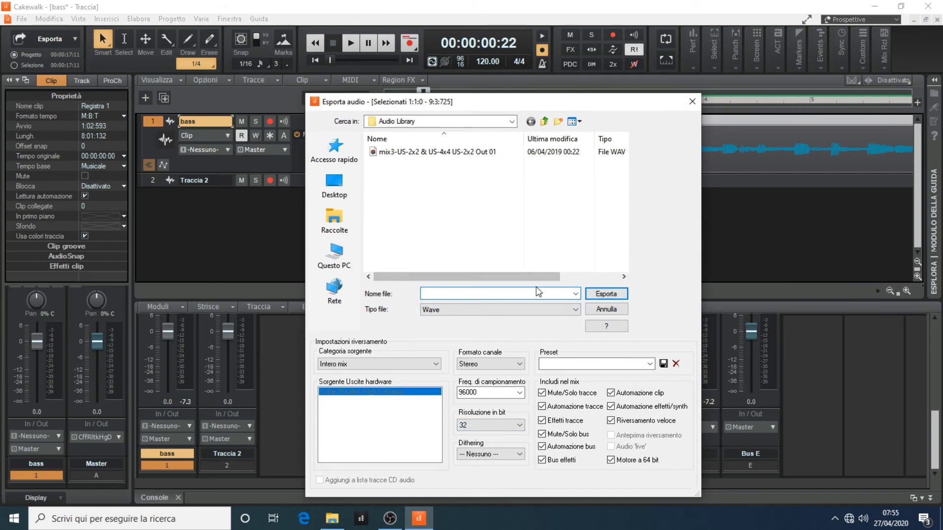
{"action": "left_click", "coordinate": [693, 101]}
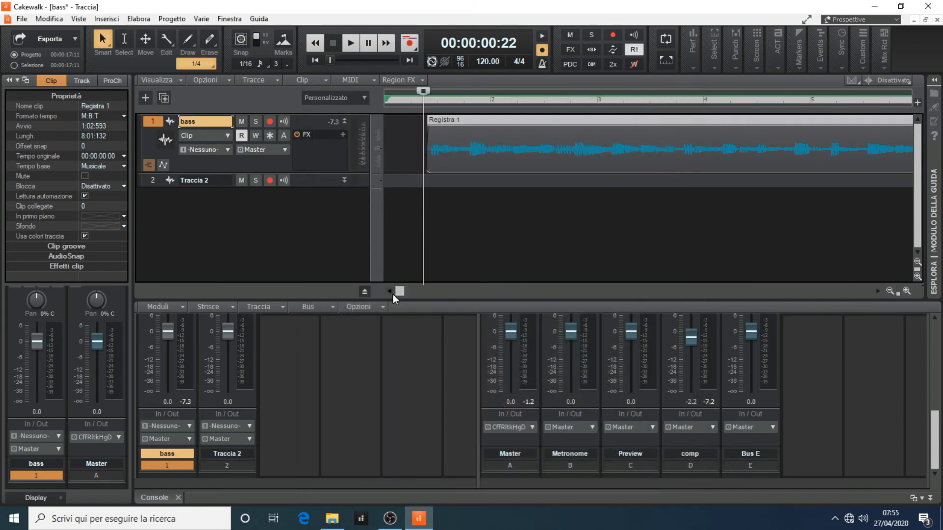
- Hide the clip properties and collapse the bass track to its minimum height
{"action": "left_click", "coordinate": [40, 79]}
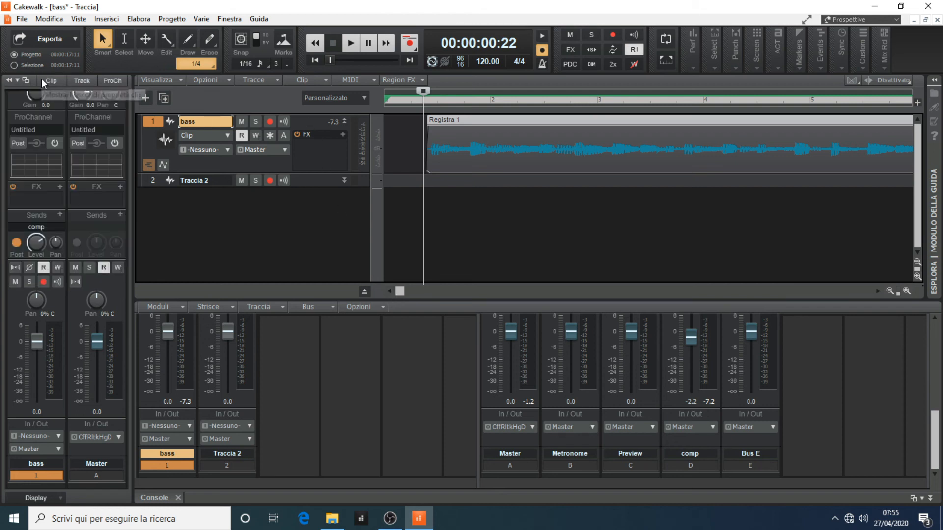
{"action": "left_click", "coordinate": [345, 122]}
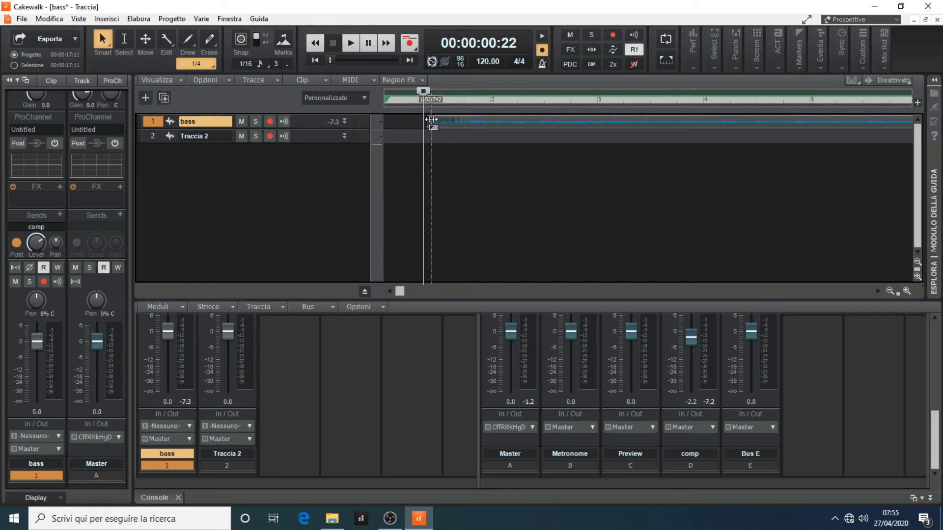
{"action": "left_click", "coordinate": [344, 121]}
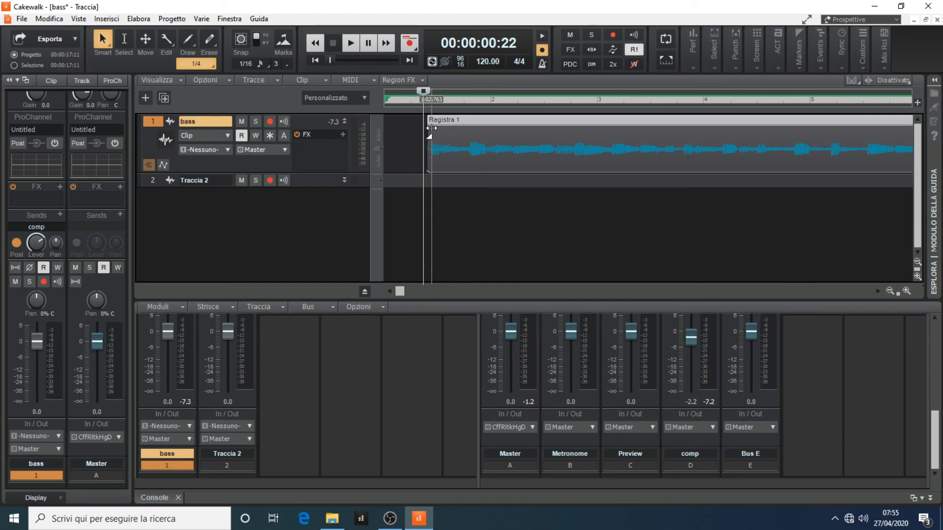
{"action": "left_click", "coordinate": [344, 121]}
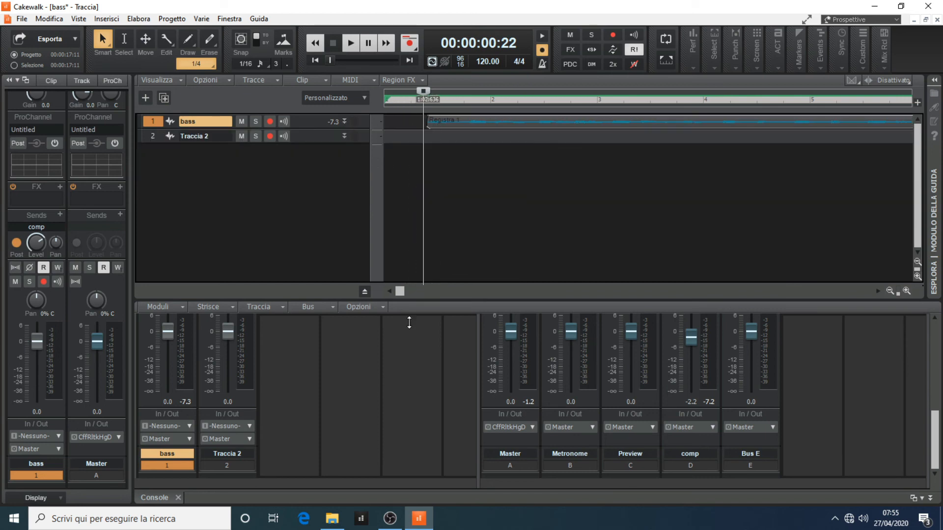
- Rename Bus E as "reverb"
{"action": "scroll", "coordinate": [373, 400], "scroll_direction": "up", "scroll_amount": 3}
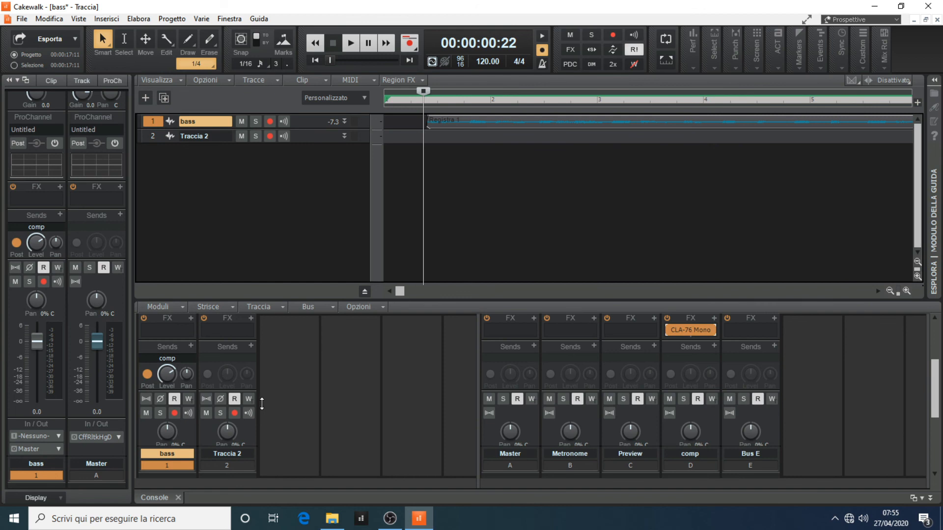
{"action": "scroll", "coordinate": [689, 405], "scroll_direction": "up", "scroll_amount": 2}
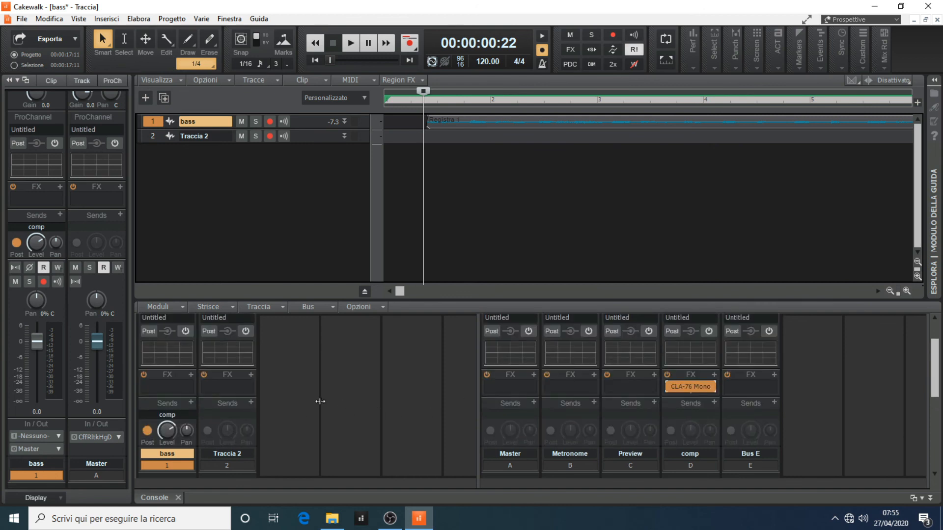
{"action": "left_click", "coordinate": [165, 434]}
{"action": "scroll", "coordinate": [787, 402], "scroll_direction": "down", "scroll_amount": 2}
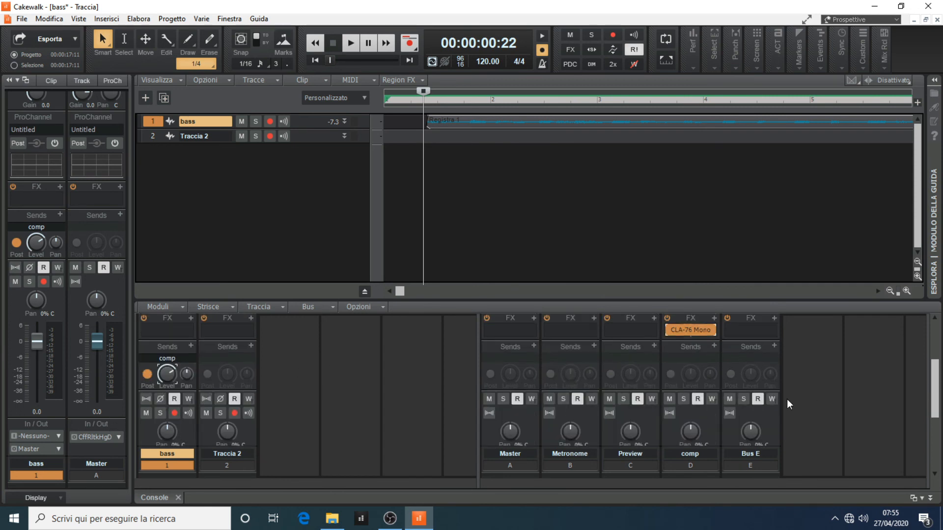
{"action": "double_click", "coordinate": [756, 452]}
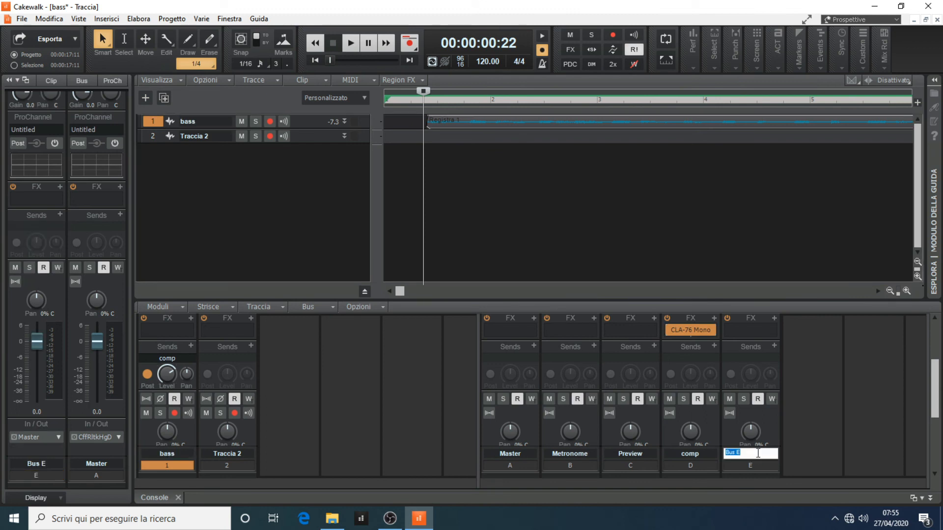
{"action": "type", "text": "reverb"}
{"action": "key", "text": "Return"}
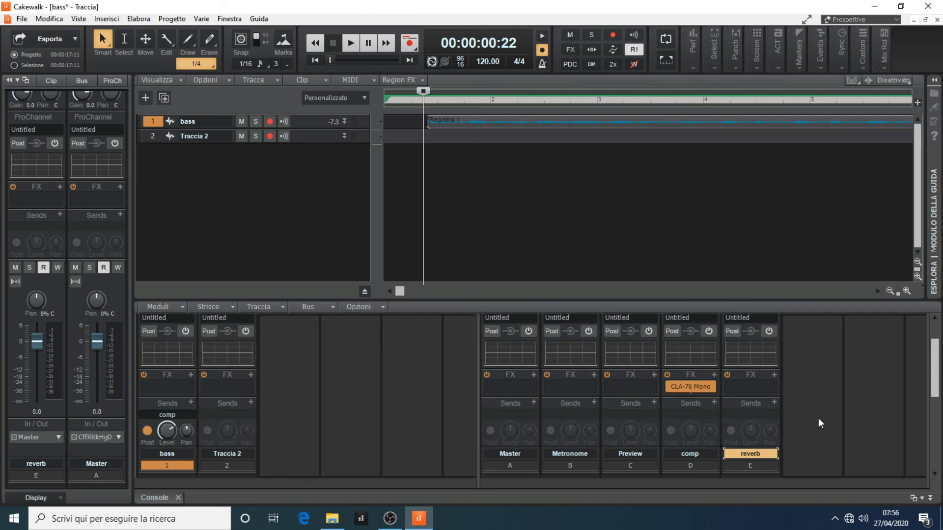
- Insert the Sonitus Reverb effect on the reverb bus and close the plug-in's window
{"action": "right_click", "coordinate": [738, 384]}
{"action": "mouse_move", "coordinate": [804, 270]}
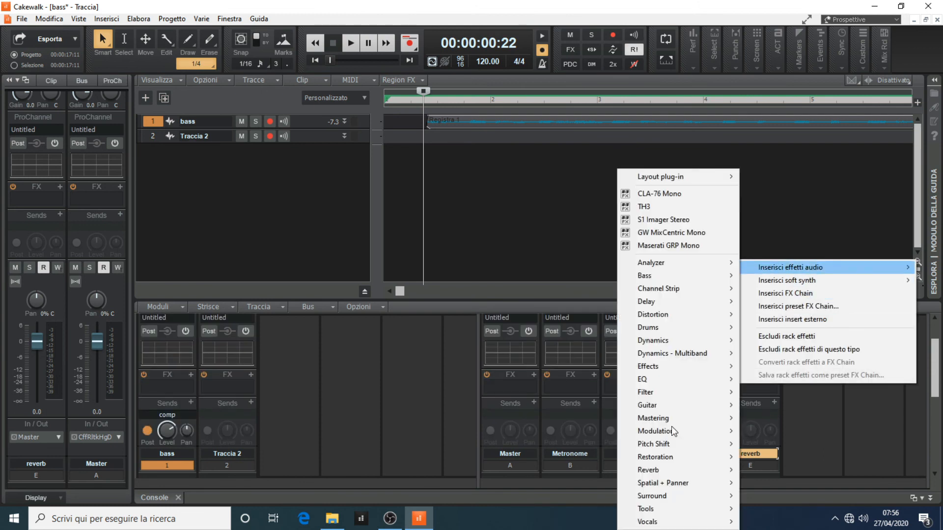
{"action": "mouse_move", "coordinate": [675, 485]}
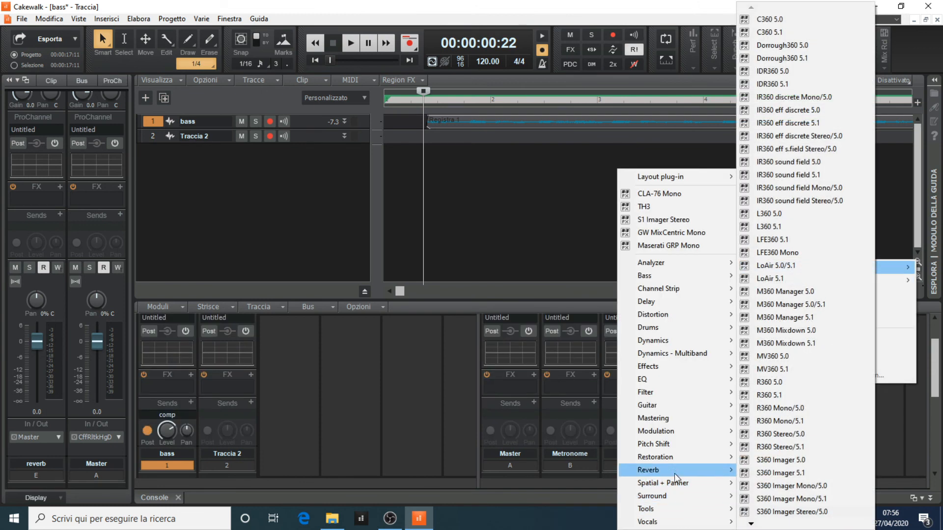
{"action": "mouse_move", "coordinate": [756, 523]}
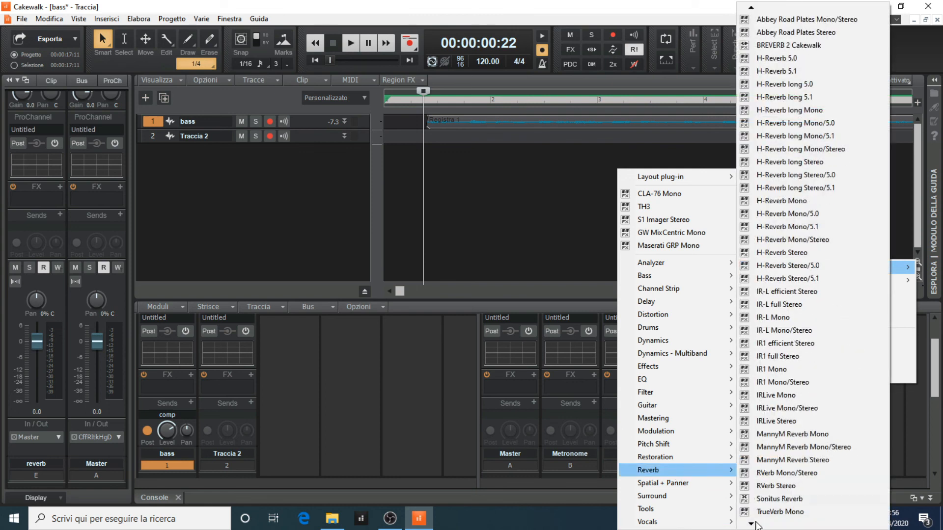
{"action": "left_click", "coordinate": [774, 499]}
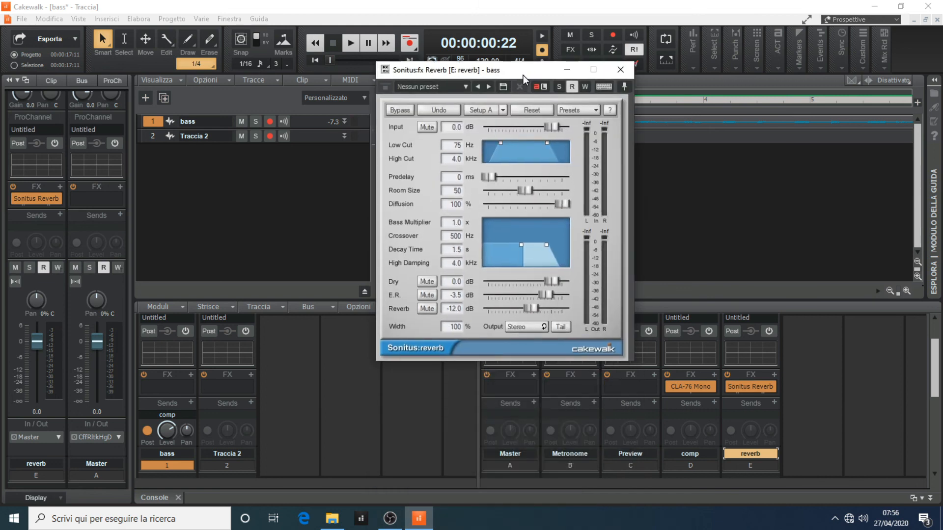
{"action": "left_click", "coordinate": [620, 69]}
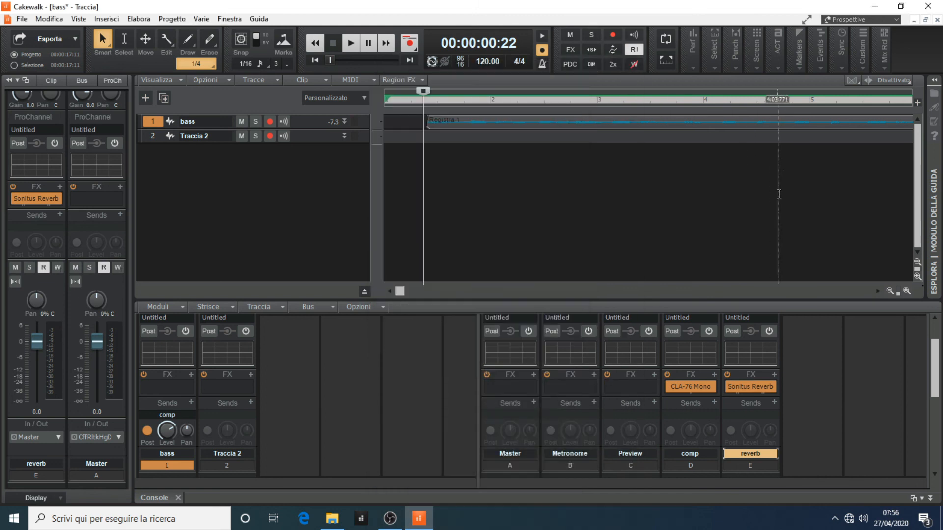
- Add a send from the bass track to the reverb bus
{"action": "left_click", "coordinate": [190, 403]}
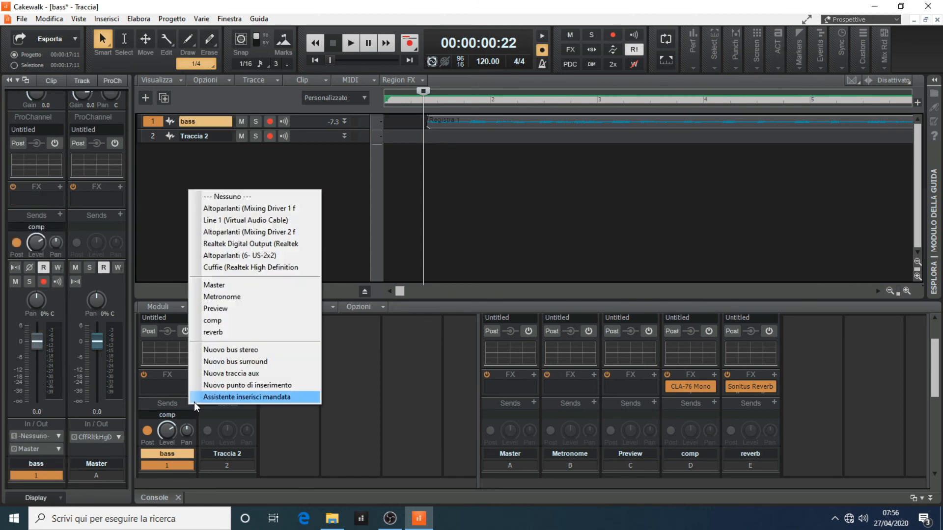
{"action": "left_click", "coordinate": [249, 330]}
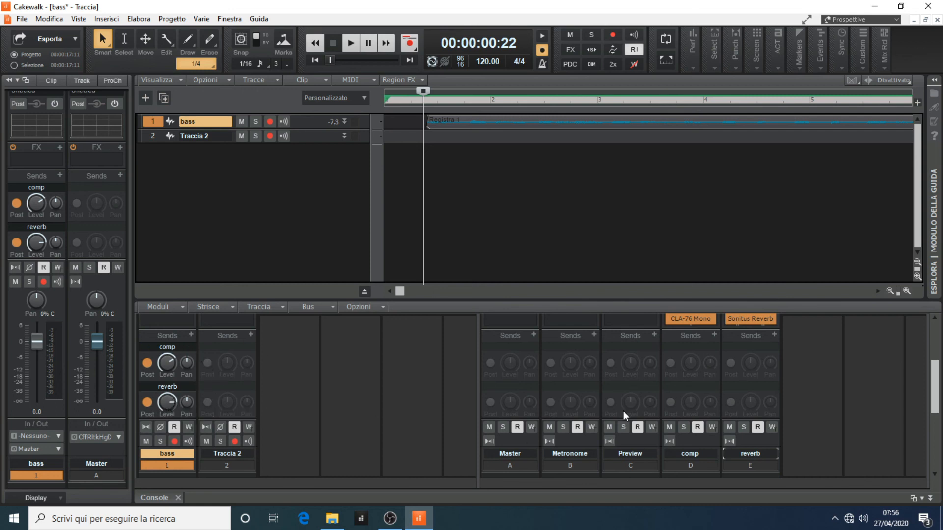
{"action": "scroll", "coordinate": [803, 397], "scroll_direction": "down", "scroll_amount": 3}
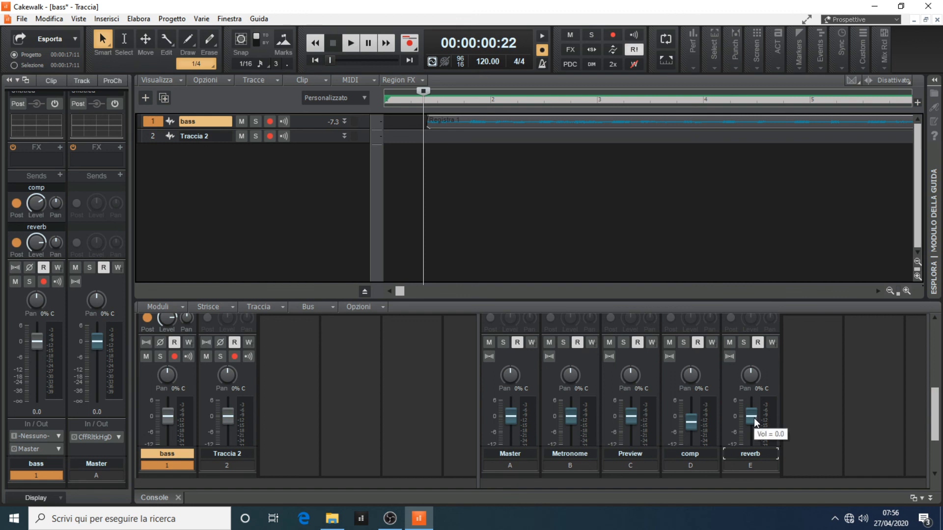
- Review the Sonitus Reverb settings on the reverb bus and close the plug-in's window
{"action": "scroll", "coordinate": [803, 399], "scroll_direction": "up", "scroll_amount": 3}
{"action": "double_click", "coordinate": [741, 320]}
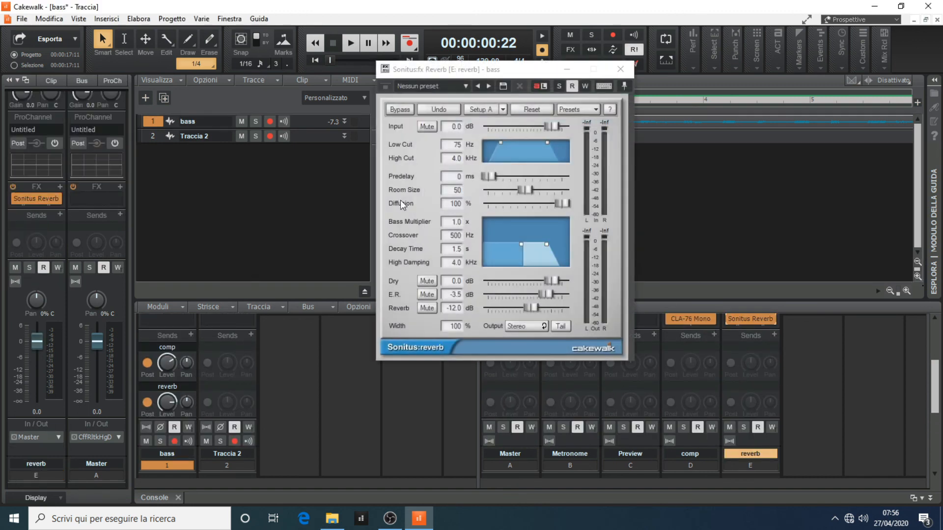
{"action": "left_click", "coordinate": [620, 69]}
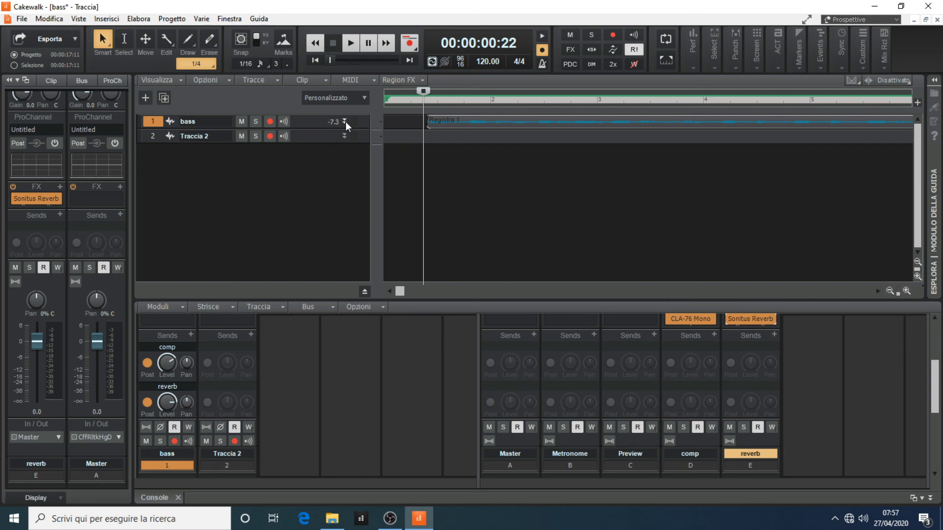
- Expand the bass track, freeze it, and collapse the track back to its minimum height
{"action": "left_click", "coordinate": [344, 121]}
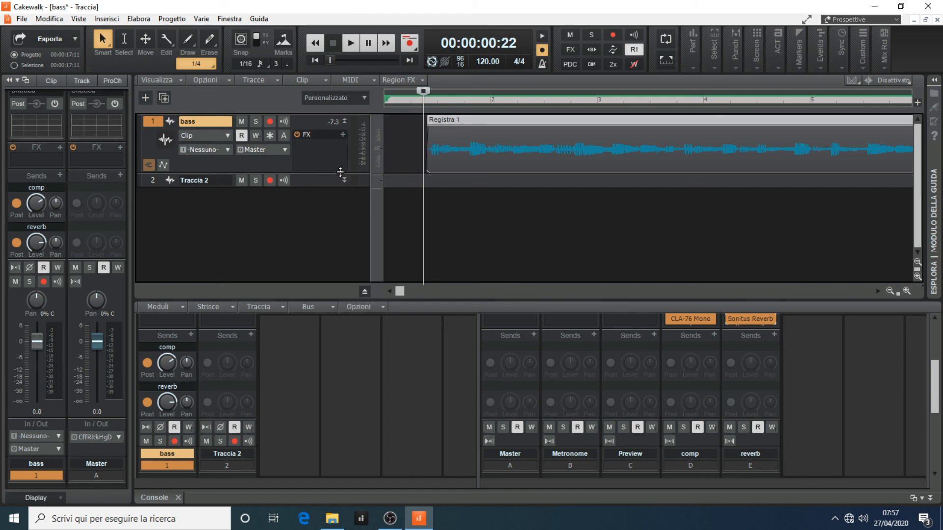
{"action": "left_click", "coordinate": [268, 135]}
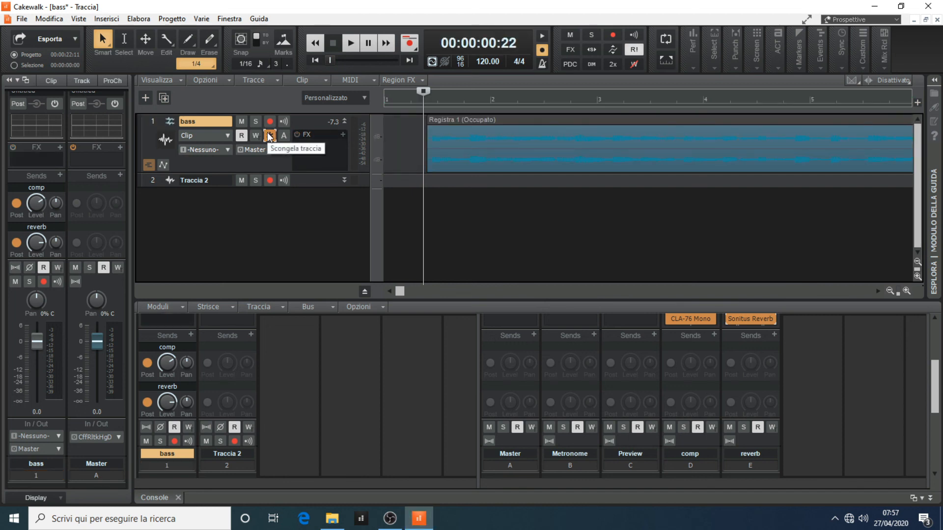
{"action": "left_click", "coordinate": [413, 152]}
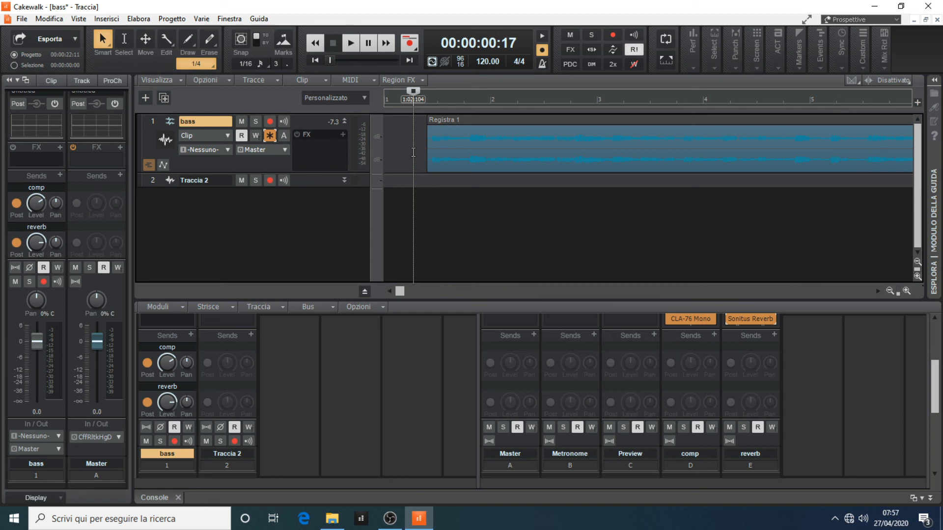
{"action": "left_click", "coordinate": [345, 121]}
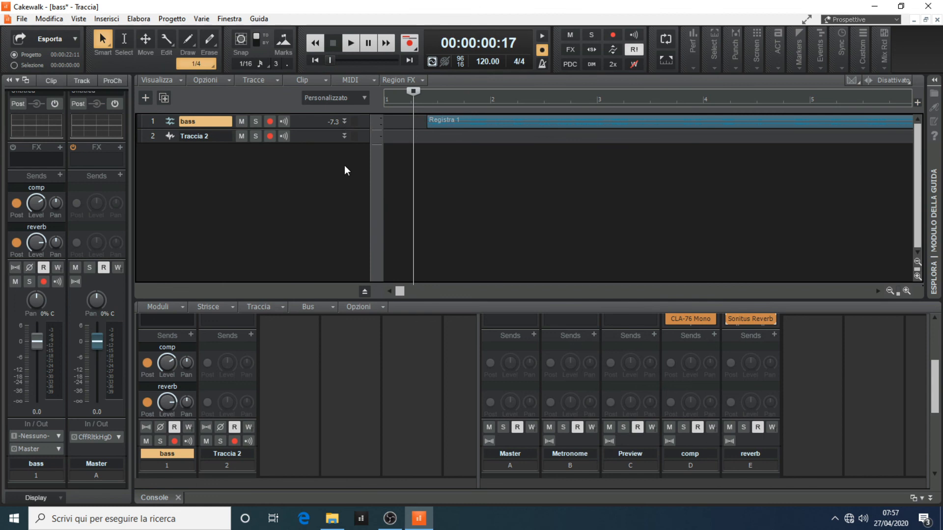